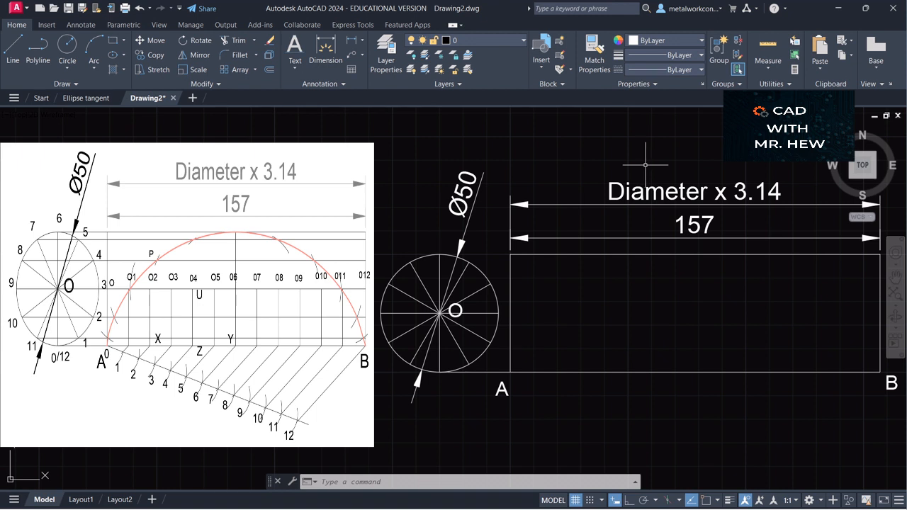
Step: Turn on object snap and draw a construction line from corner A sloping down below AB to just short of B's horizontal position
left_click(13, 51)
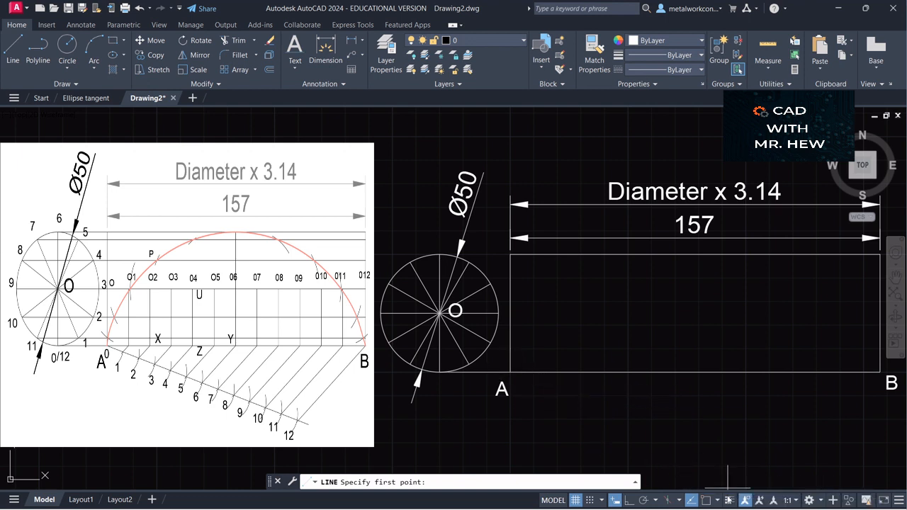
left_click(707, 501)
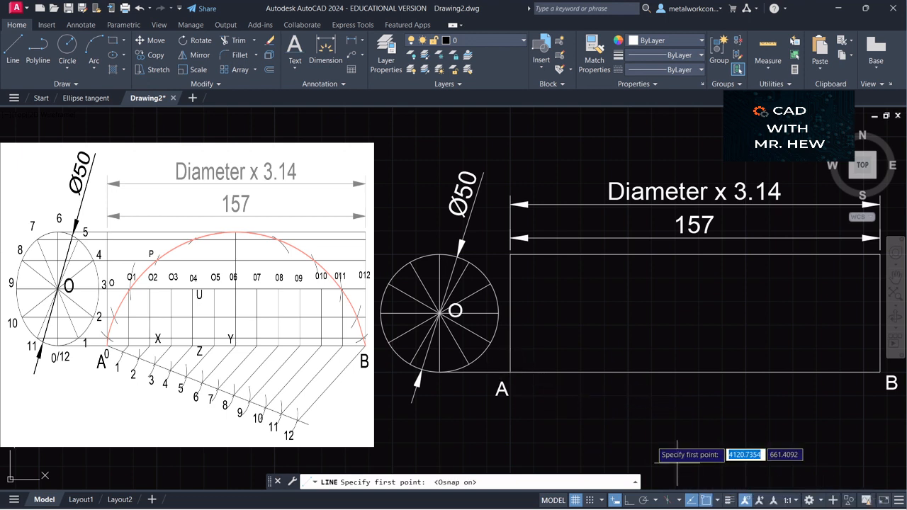
left_click(510, 372)
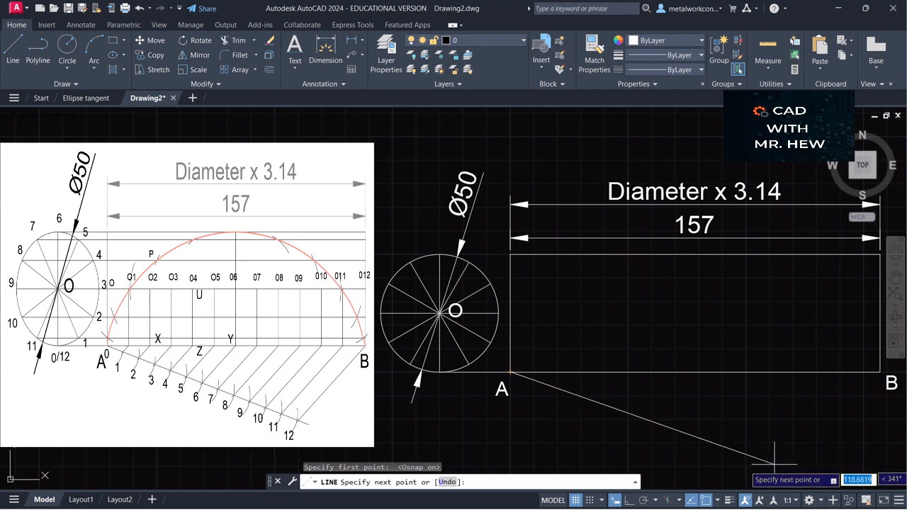
left_click(849, 468)
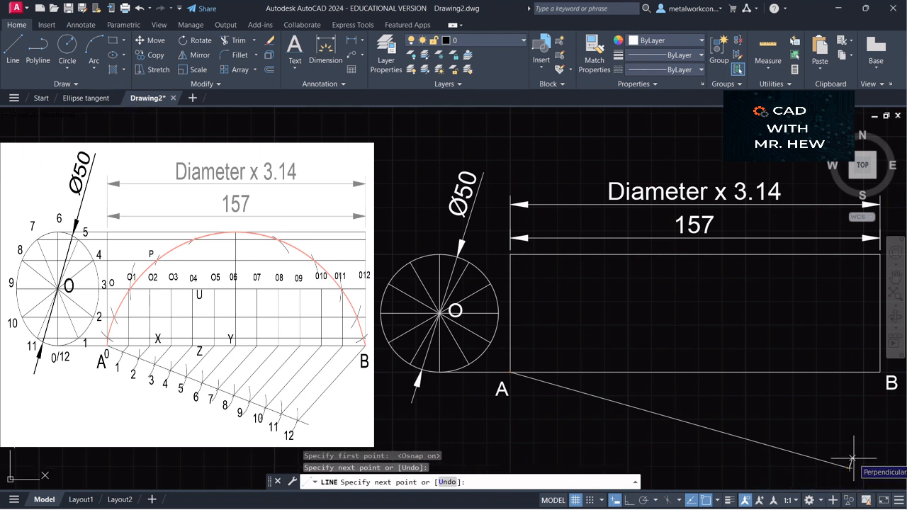
key("Return")
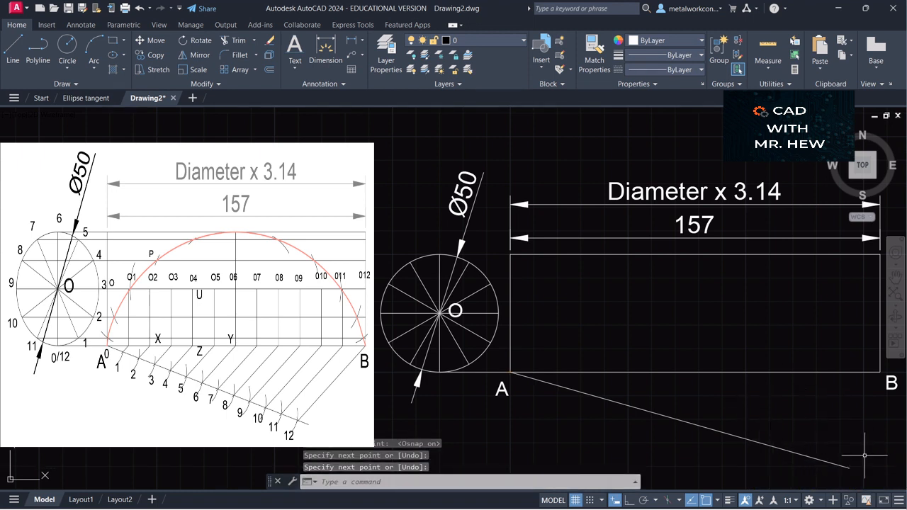
Step: Label the free end of the sloping line C with single-line text, height 6 and rotation 0
left_click(300, 69)
left_click(320, 111)
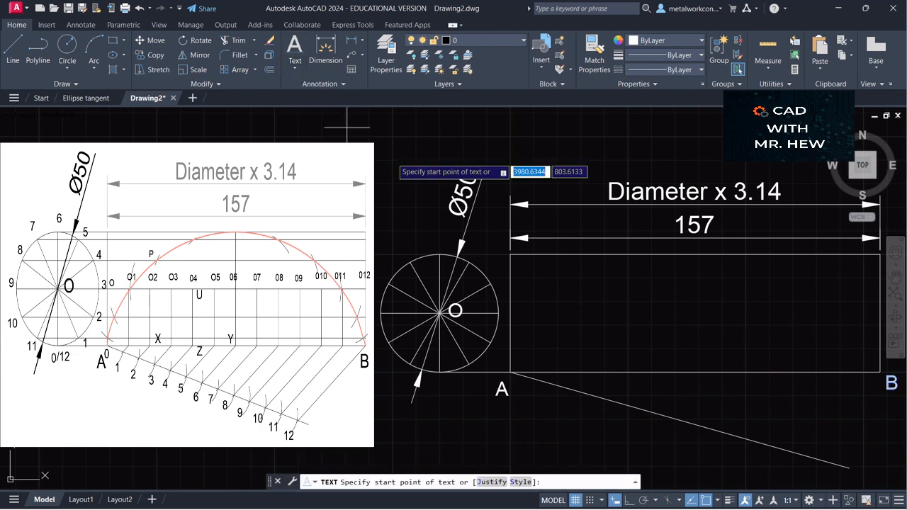
left_click(857, 477)
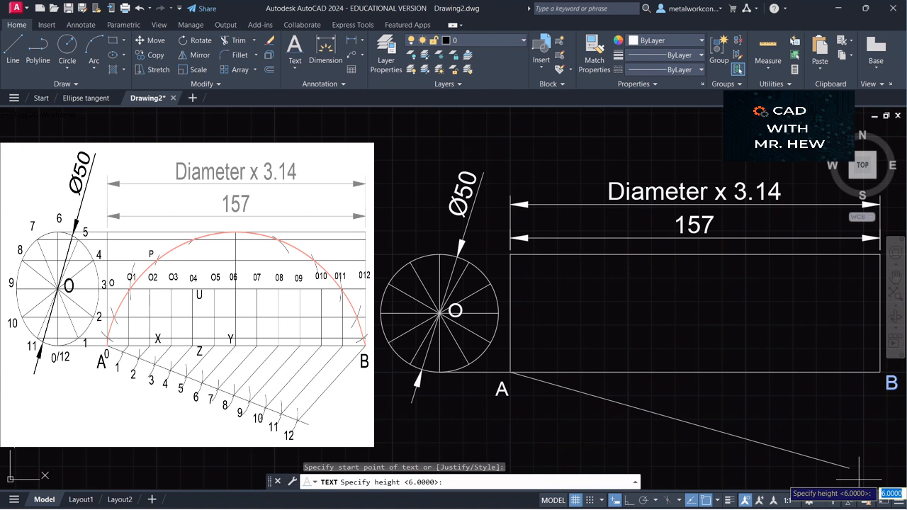
key("Return")
key("Return")
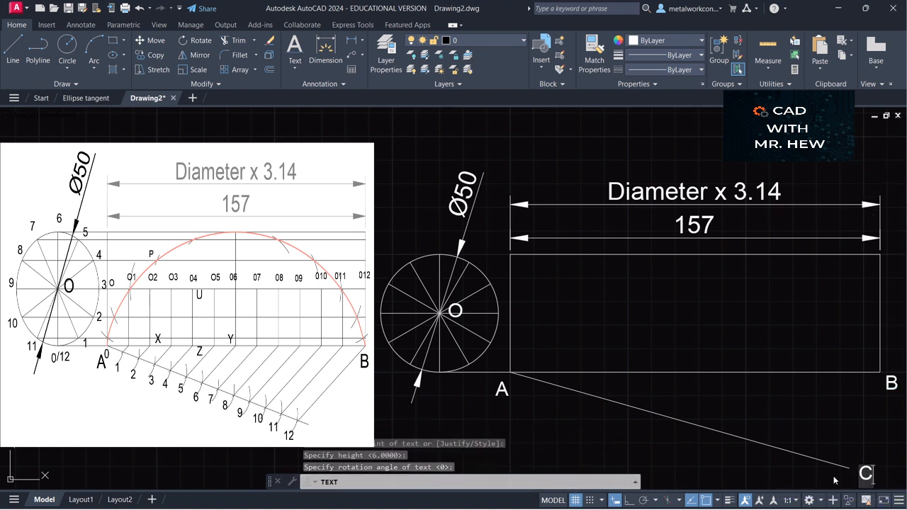
key("Return")
key("Return")
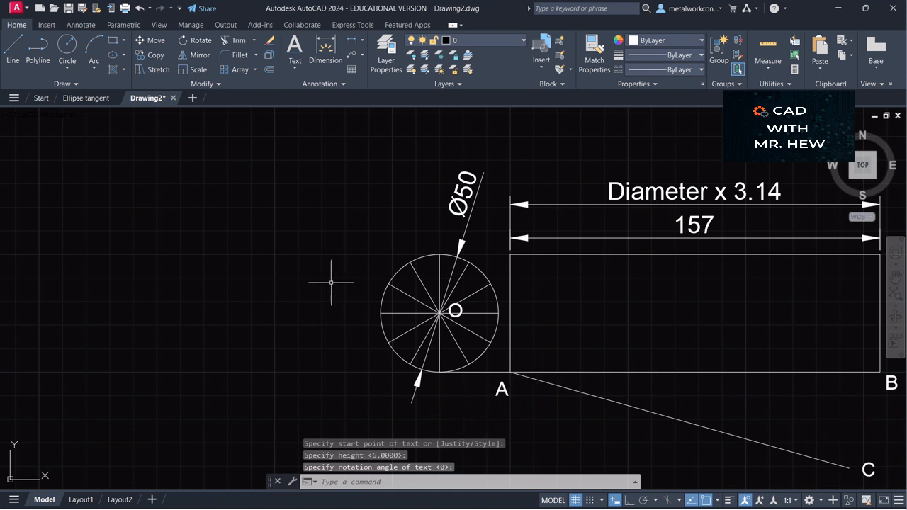
Step: Draw a Center, Start, End arc of radius 10 centred on A, ending on line AC as the first division mark
left_click(95, 69)
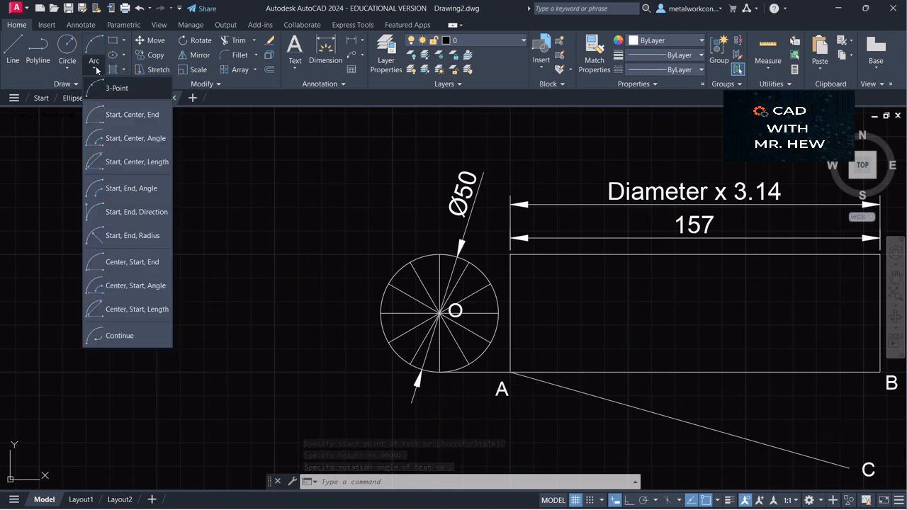
left_click(122, 263)
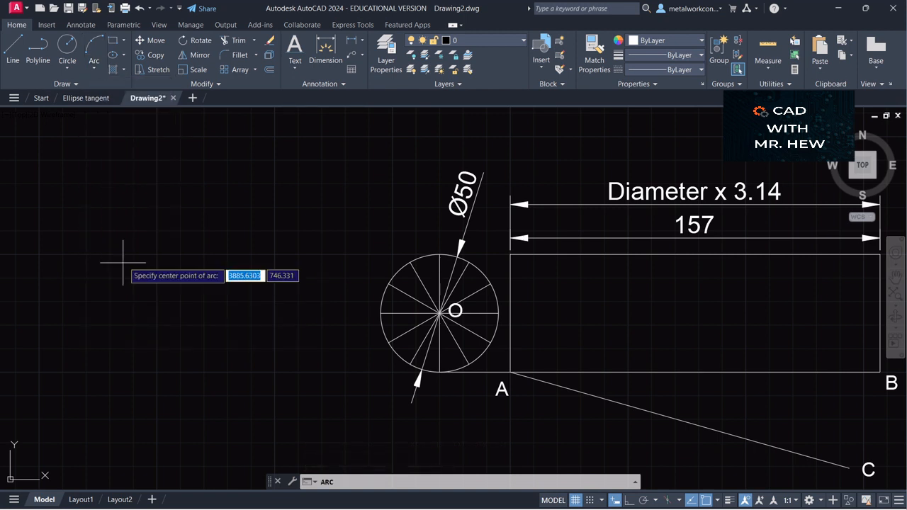
left_click(513, 372)
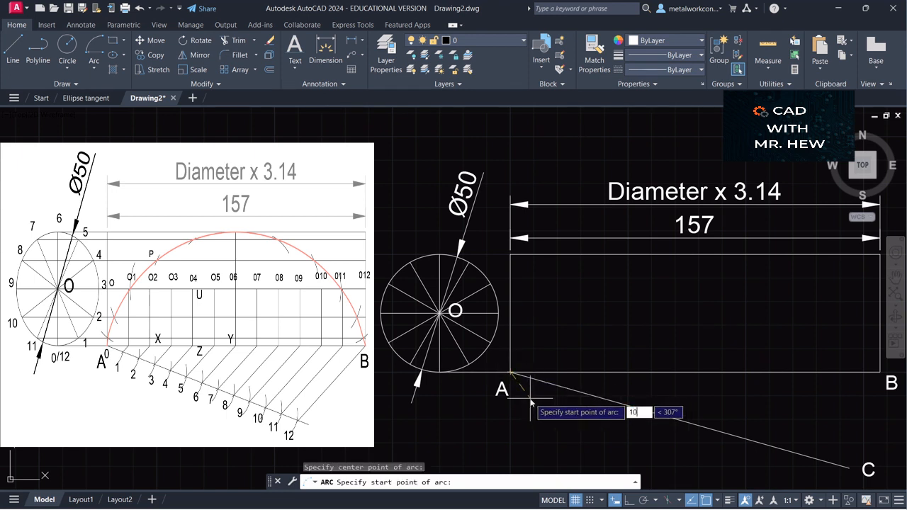
type("10")
key("Return")
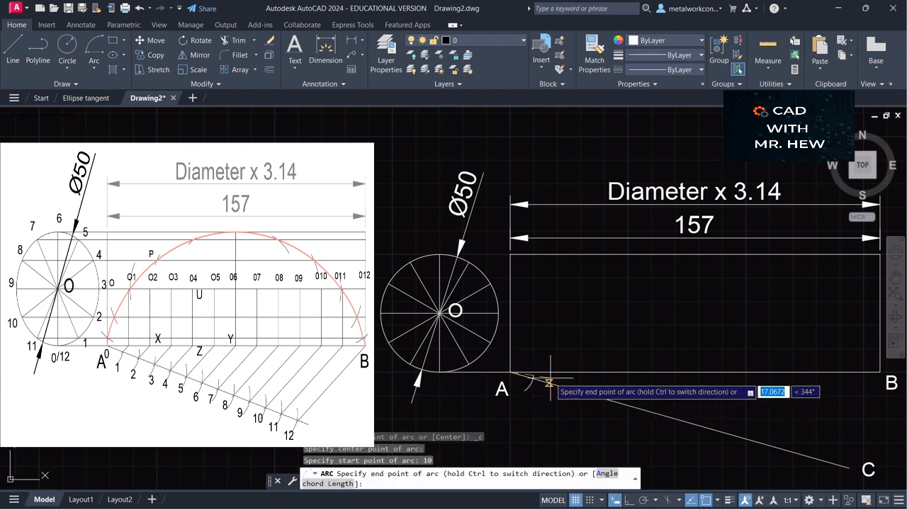
left_click(550, 383)
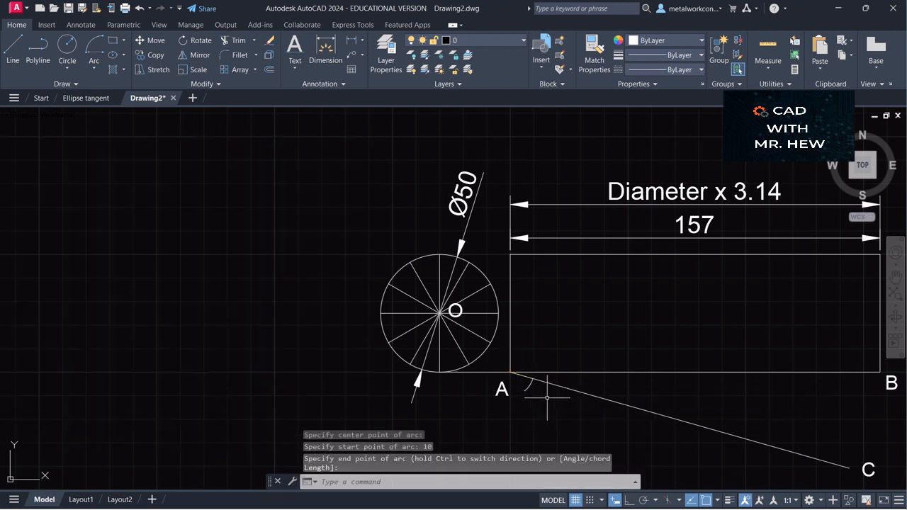
Step: Draw the second division arc of radius 10 across line AC, centred where the first arc meets the line
left_click(93, 69)
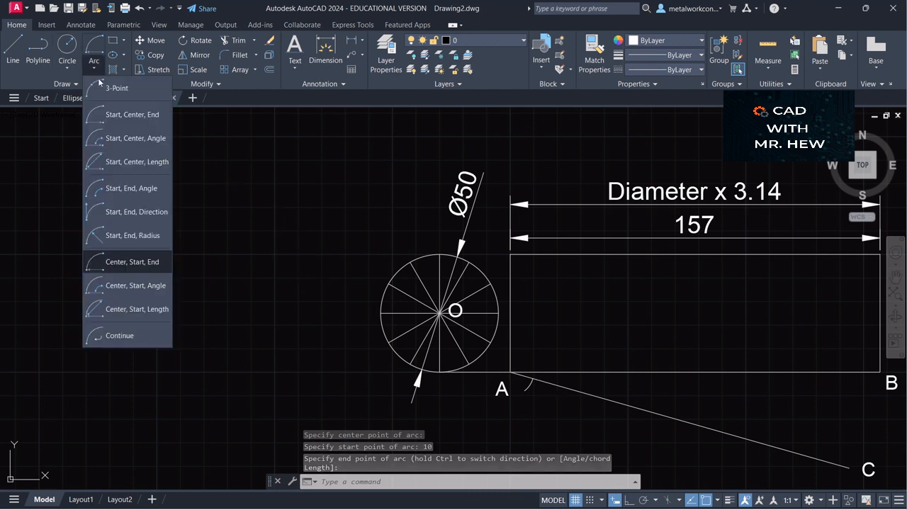
left_click(140, 263)
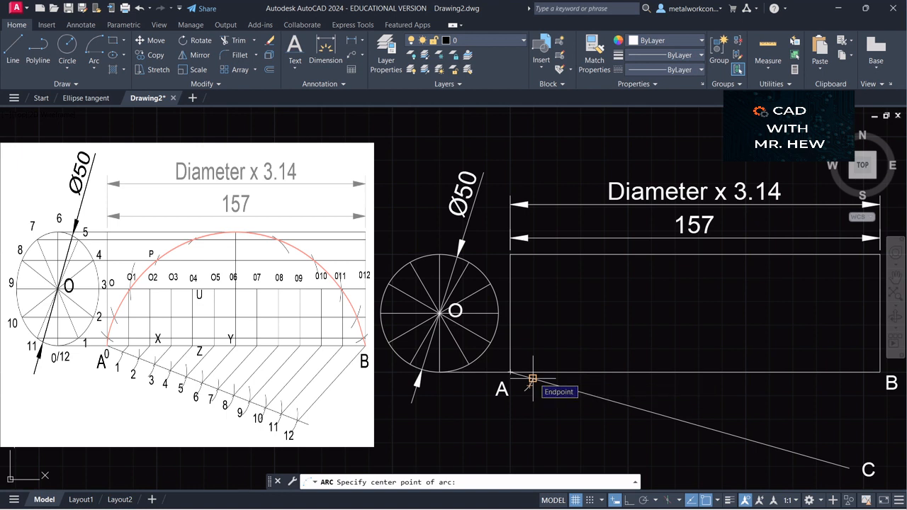
left_click(529, 383)
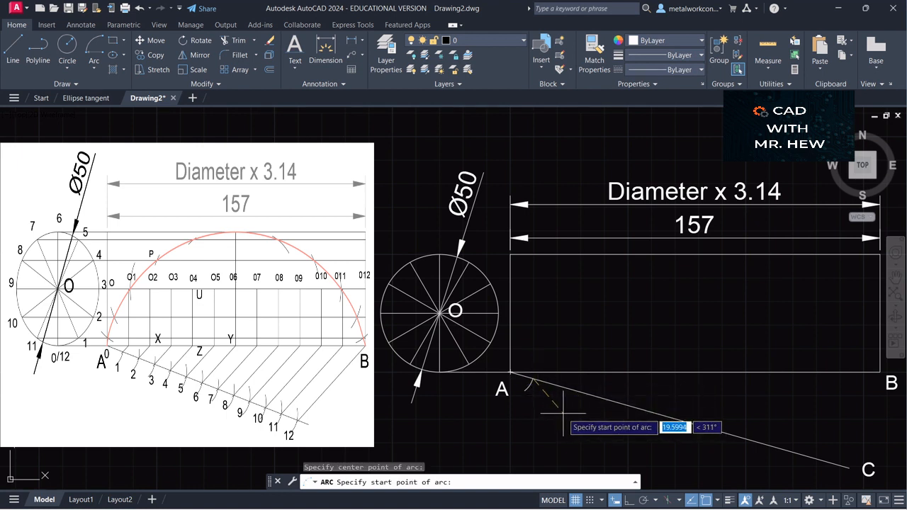
key("Return")
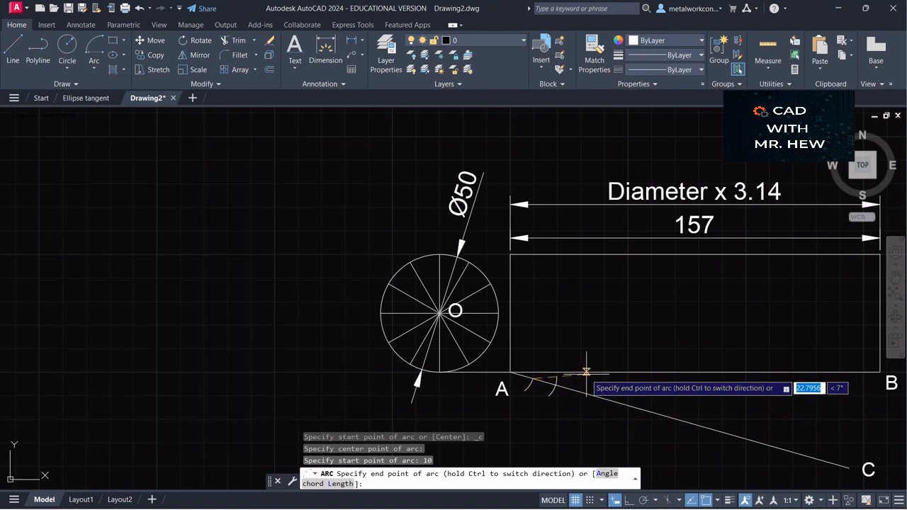
left_click(587, 387)
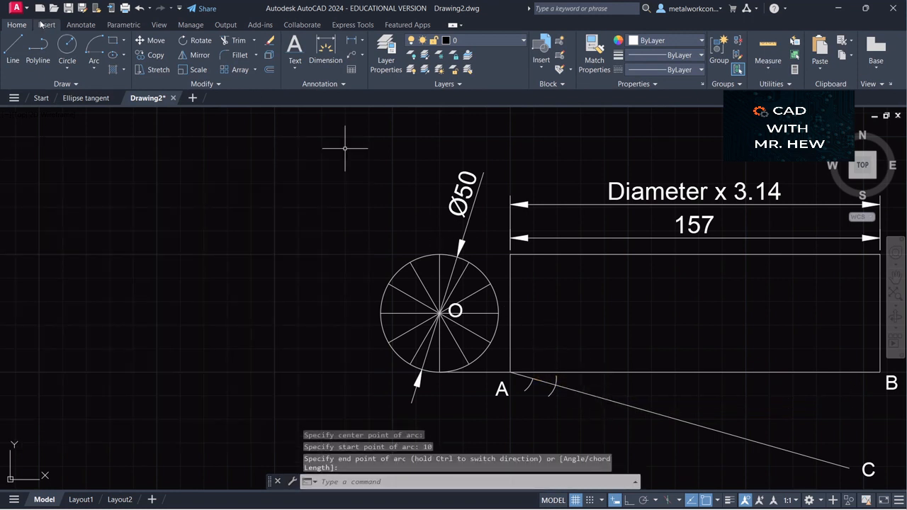
Step: Draw the third division arc of radius 10 on line AC, centred at the second arc's intersection with the line
left_click(94, 69)
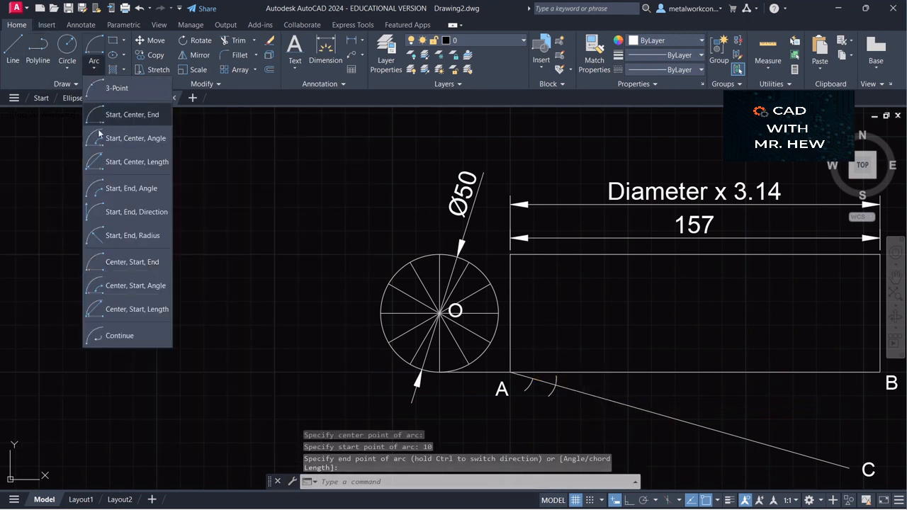
left_click(126, 263)
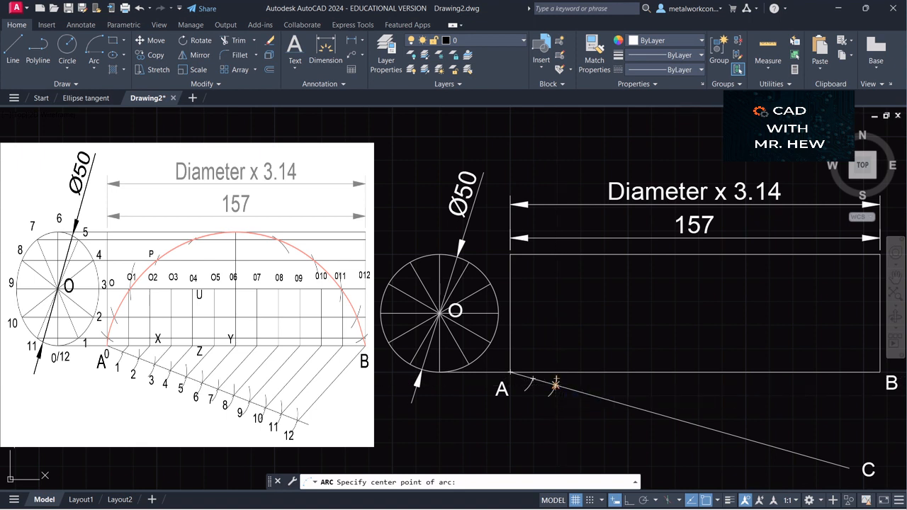
left_click(556, 383)
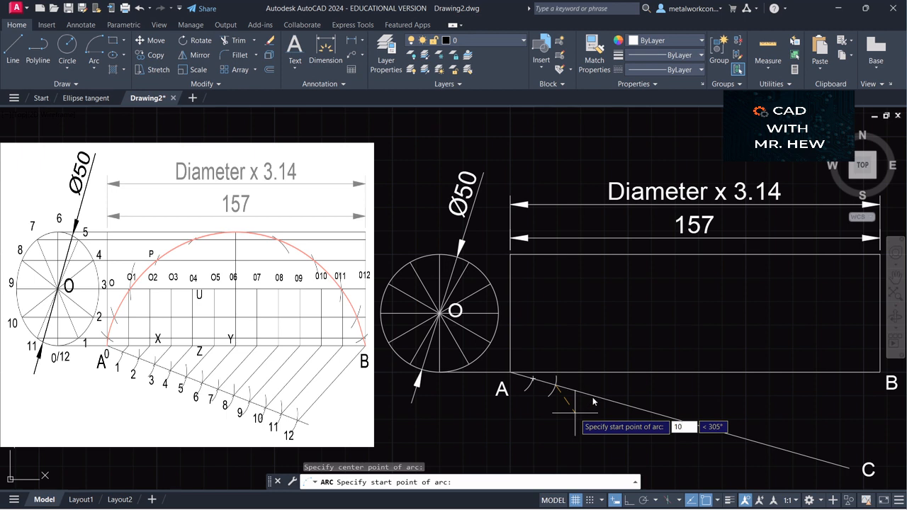
type("10")
key("Return")
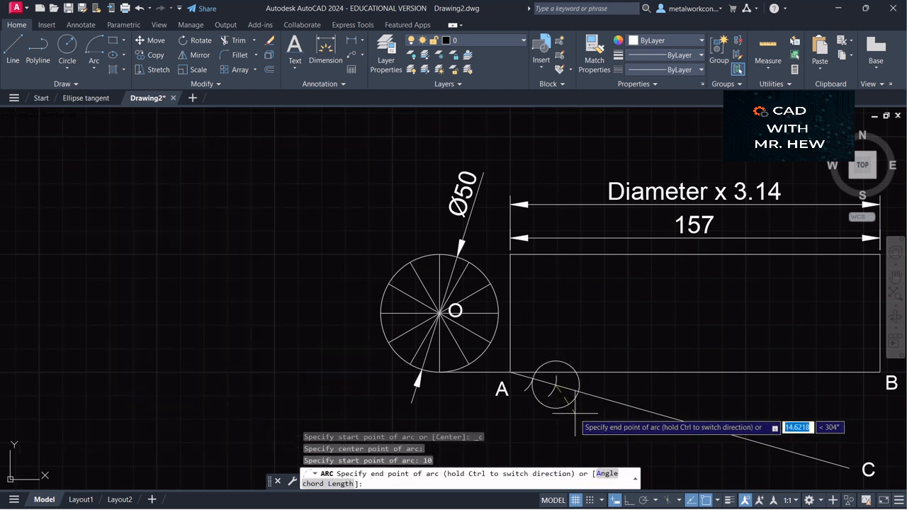
left_click(598, 381)
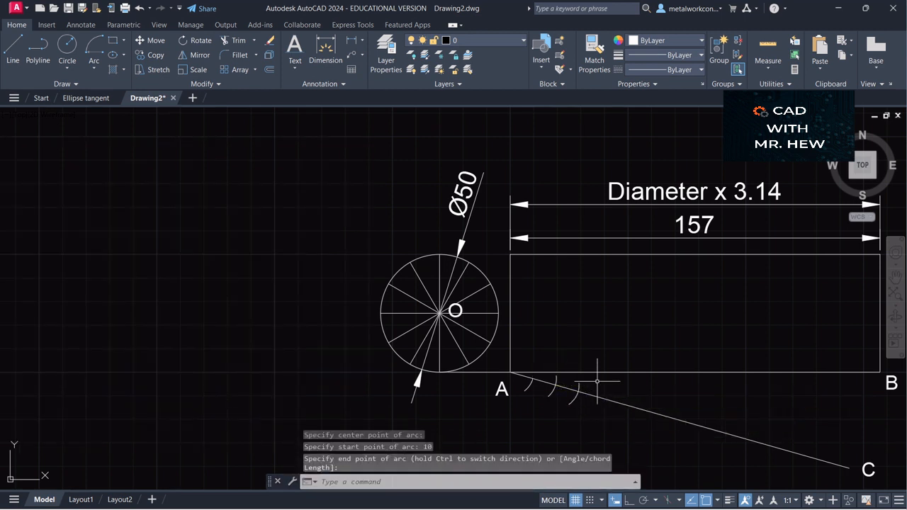
Step: Add the fourth division arc of radius 10 on line AC, centred at the third arc's intersection with the line
left_click(96, 67)
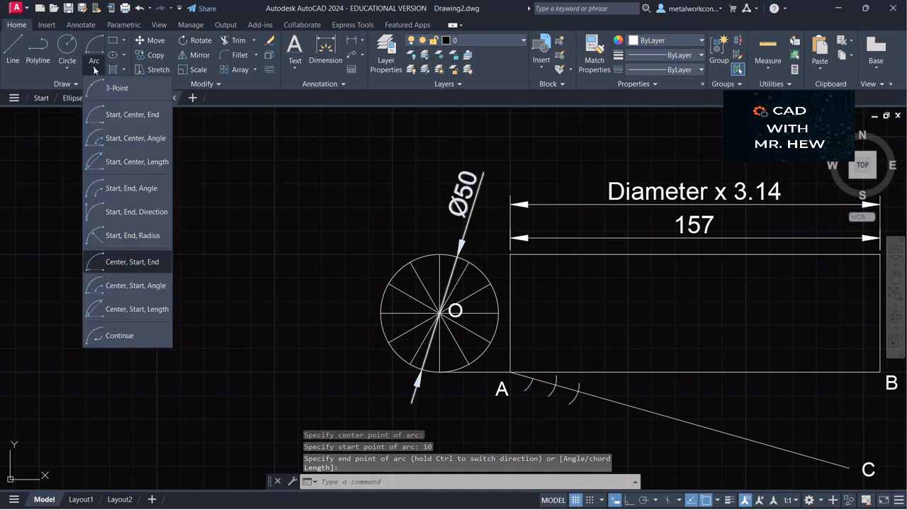
left_click(140, 263)
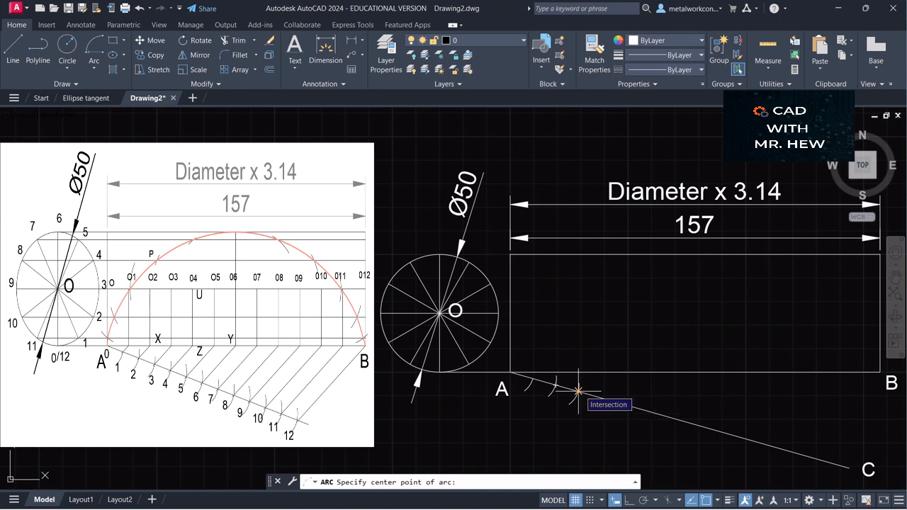
left_click(579, 390)
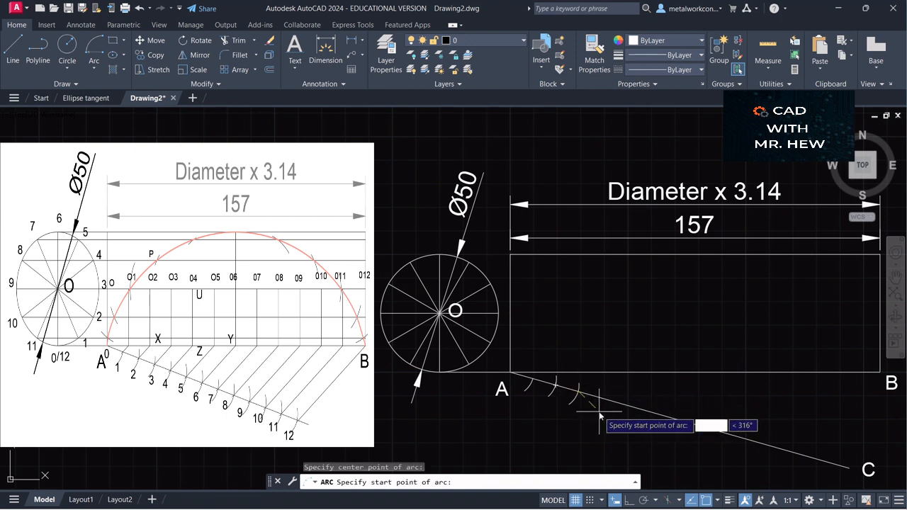
type("10")
key("Return")
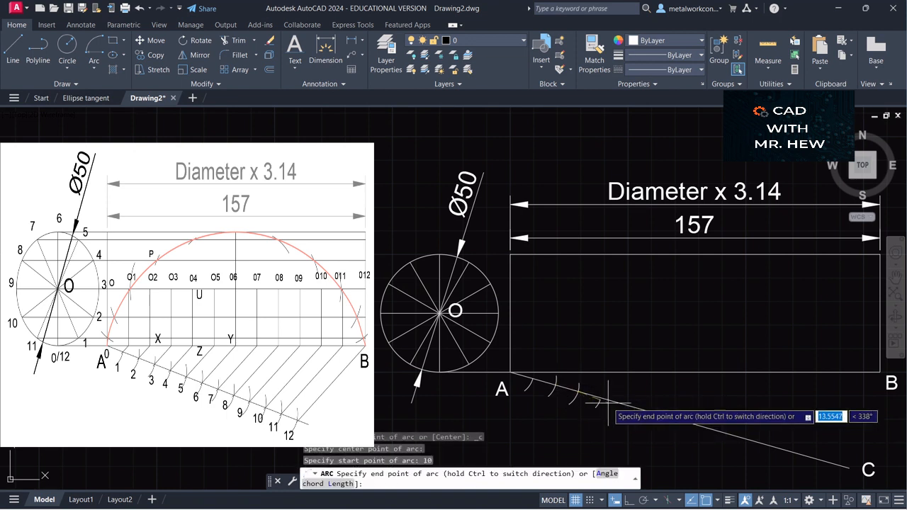
left_click(613, 386)
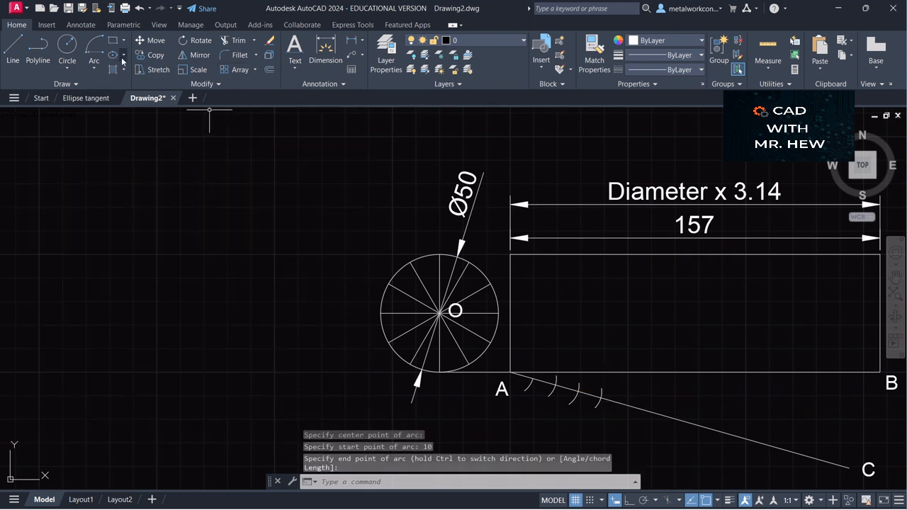
Step: Add the fifth division arc of radius 10 across line AC, centred where the fourth arc crosses the line
left_click(94, 68)
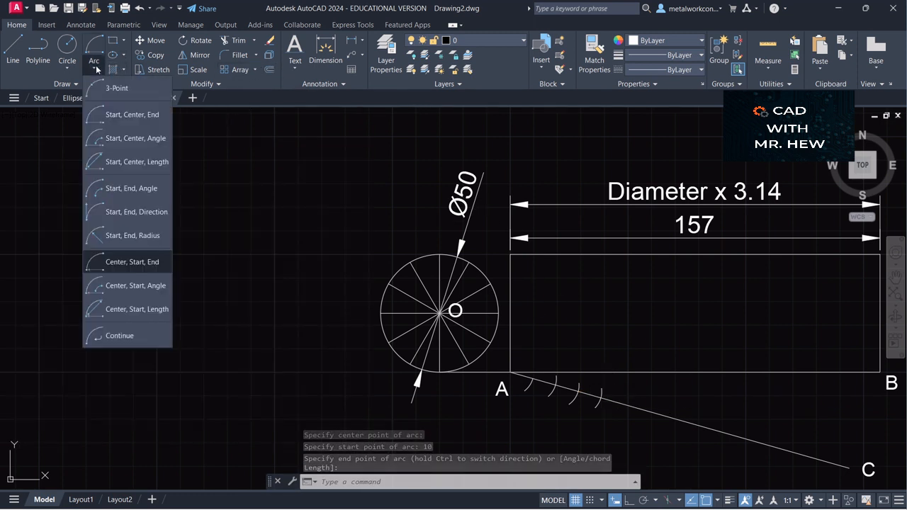
left_click(123, 264)
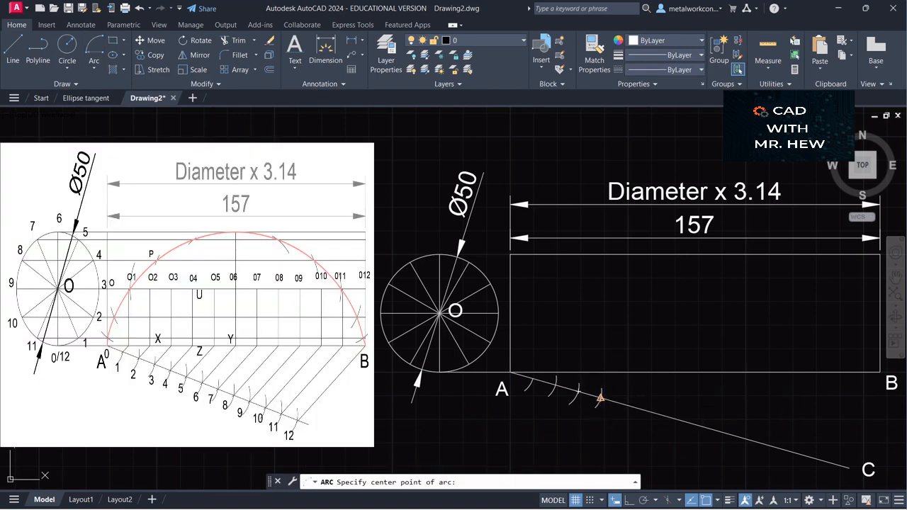
left_click(601, 398)
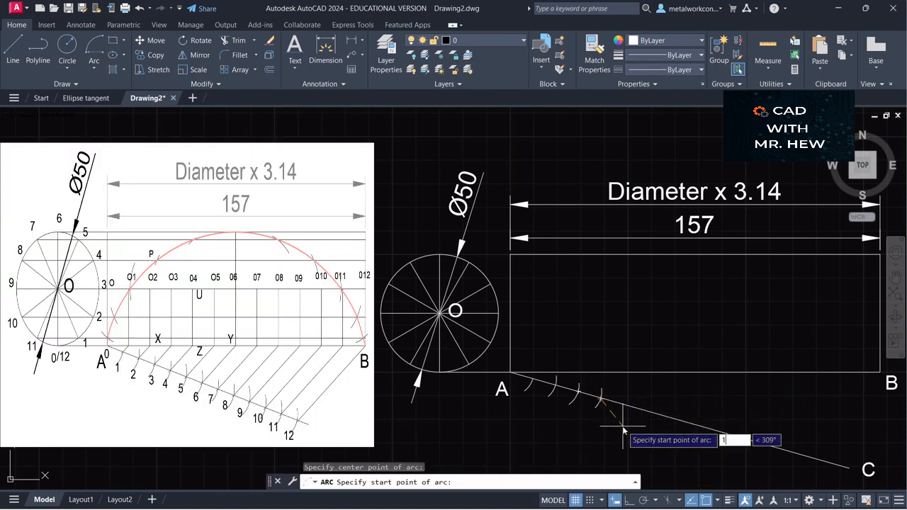
key("Return")
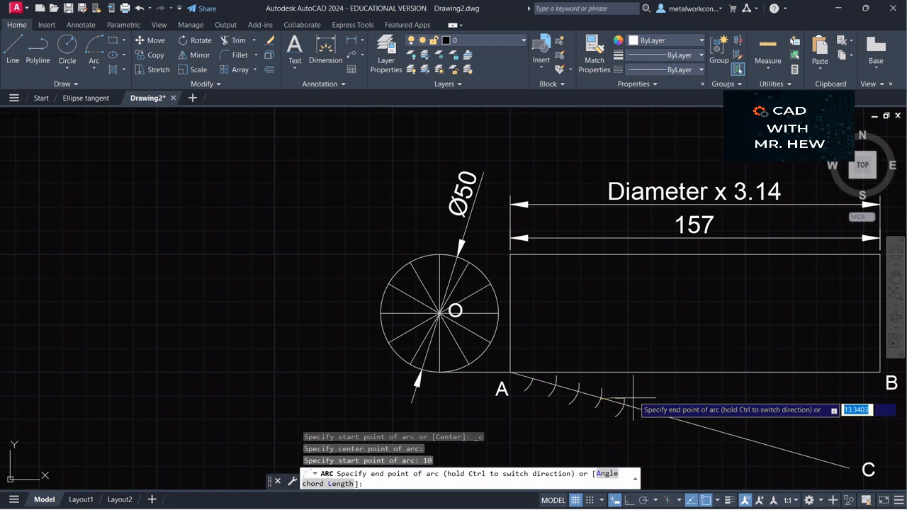
left_click(637, 387)
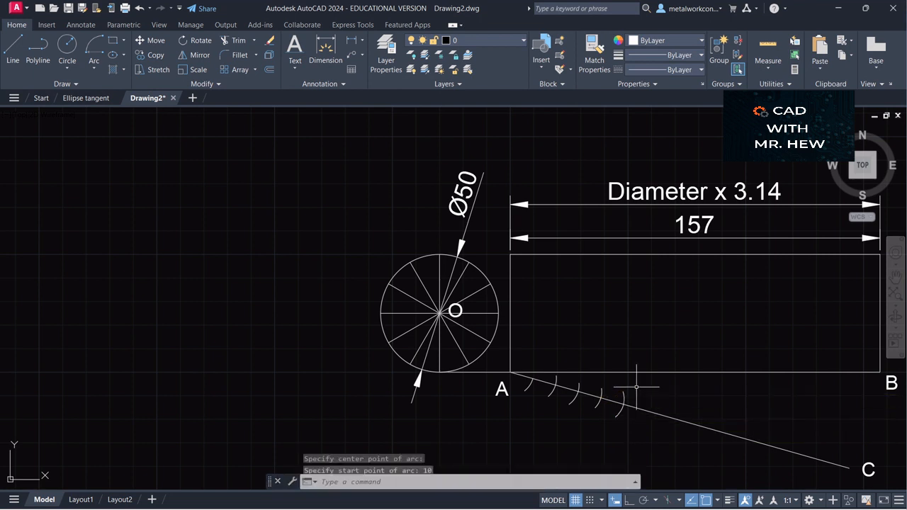
Step: Draw the sixth division arc of radius 10 across line AC, centred where the fifth arc crosses the line
left_click(94, 70)
left_click(128, 261)
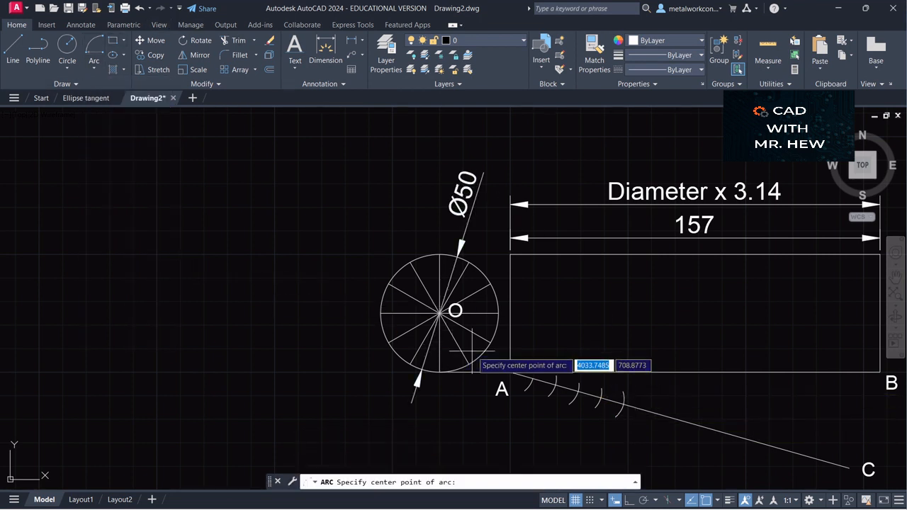
left_click(624, 404)
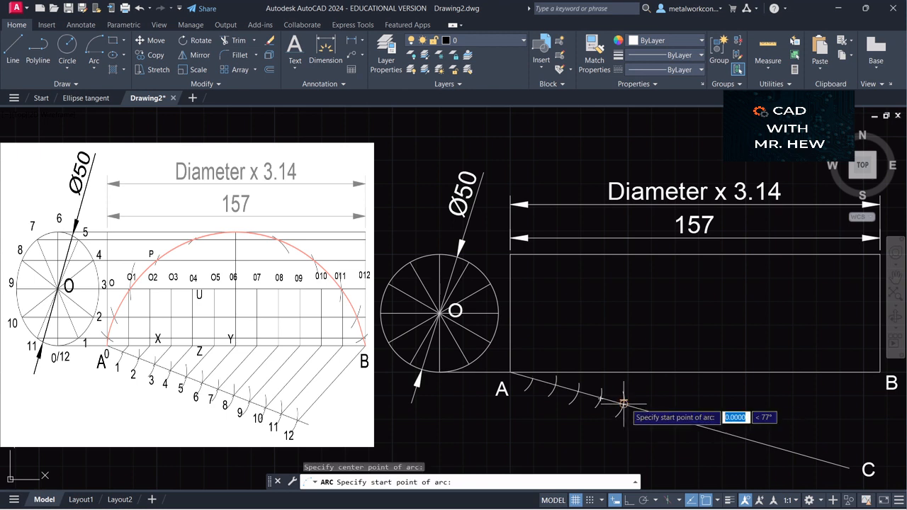
type("10")
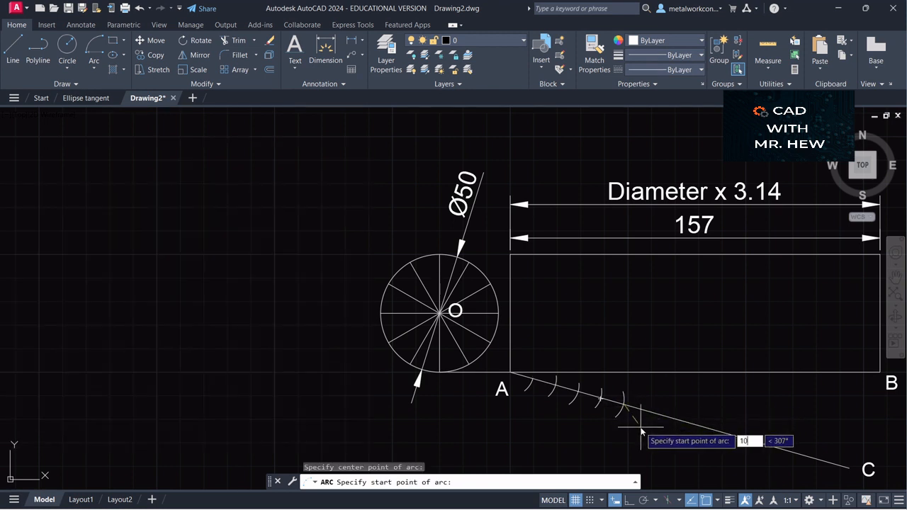
key("Return")
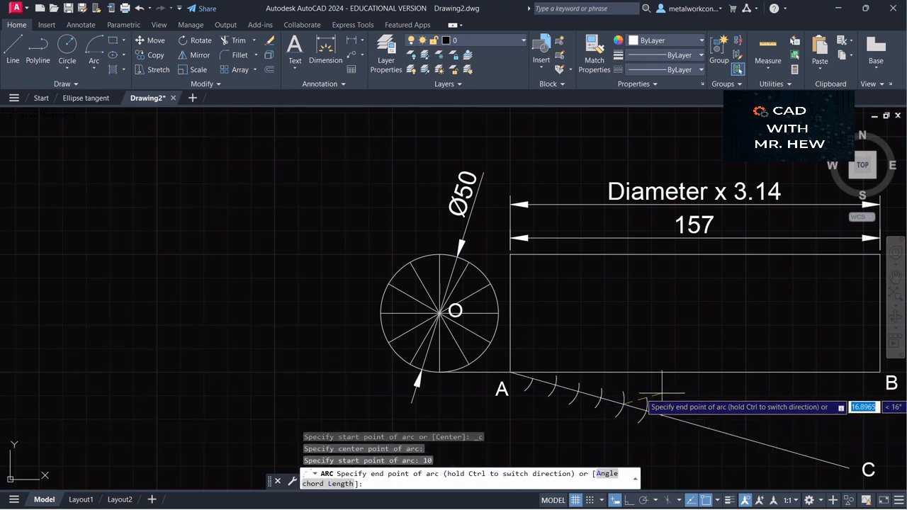
Step: Add the seventh division arc of radius 10 on line AC, centred at the sixth arc's intersection with the line
left_click(93, 72)
left_click(117, 260)
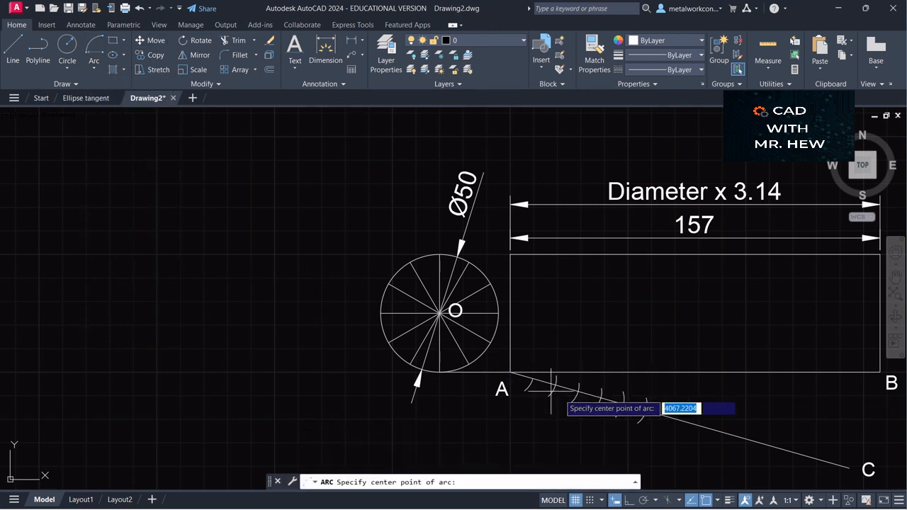
left_click(647, 411)
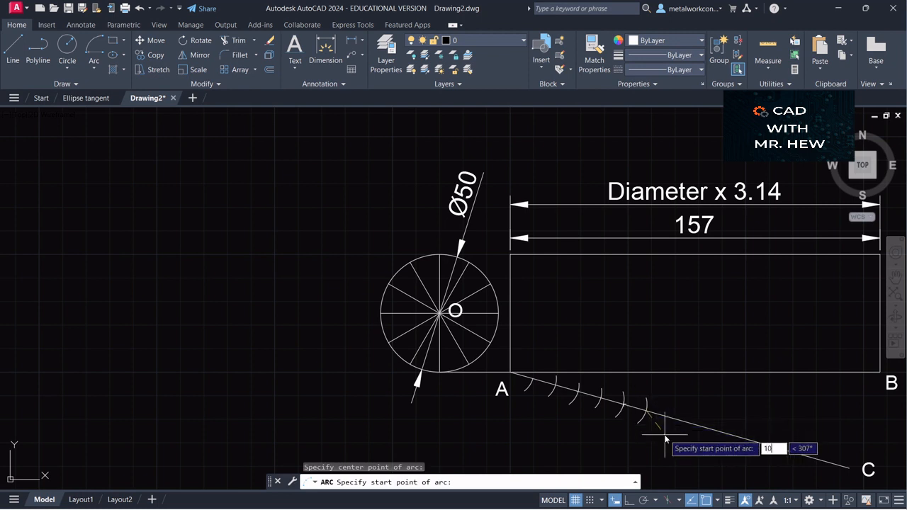
key("Return")
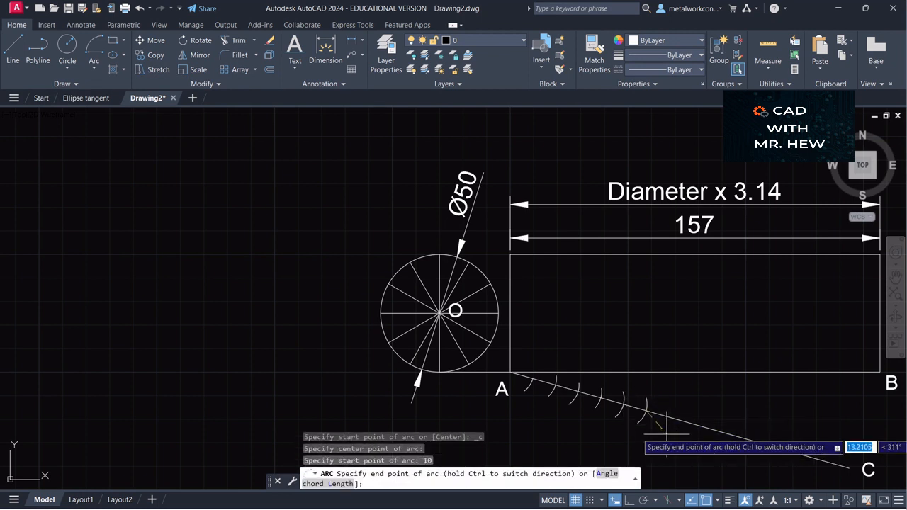
left_click(686, 409)
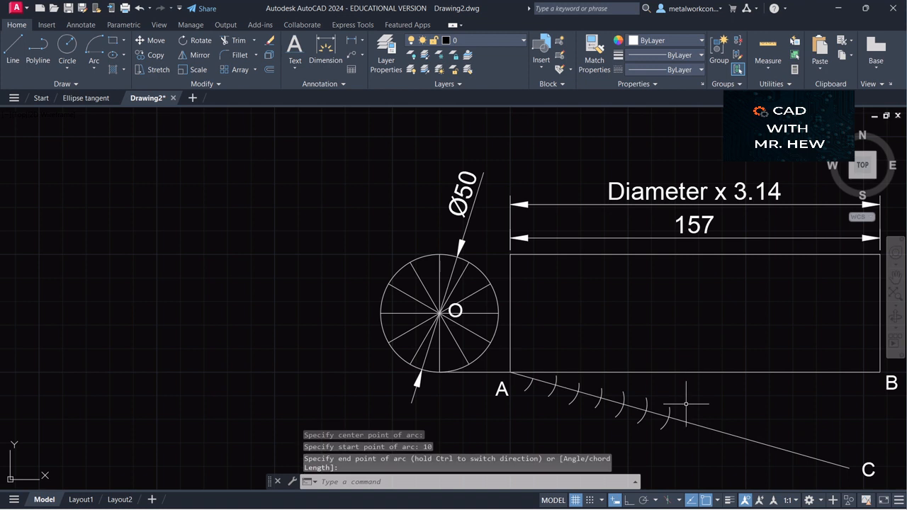
Step: Draw the eighth division arc of radius 10 across line AC, centred where the seventh arc meets the line
left_click(93, 68)
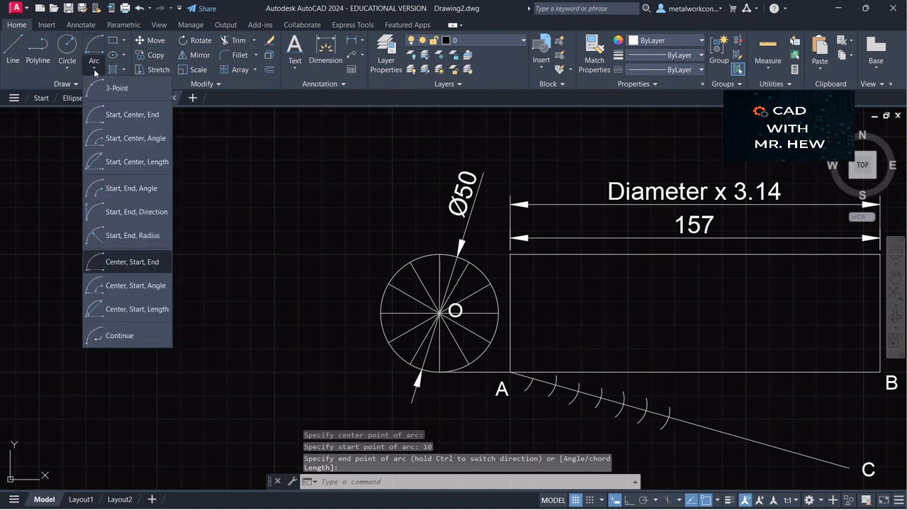
left_click(129, 262)
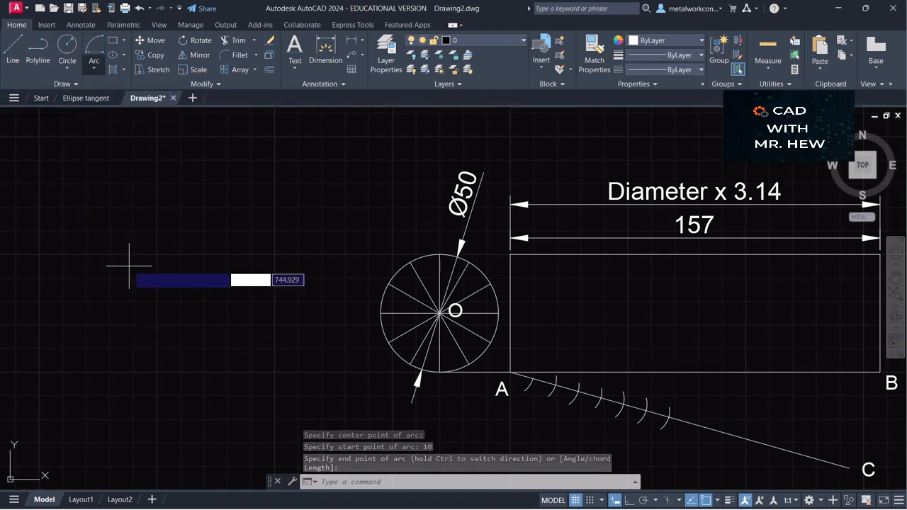
left_click(669, 417)
type("1")
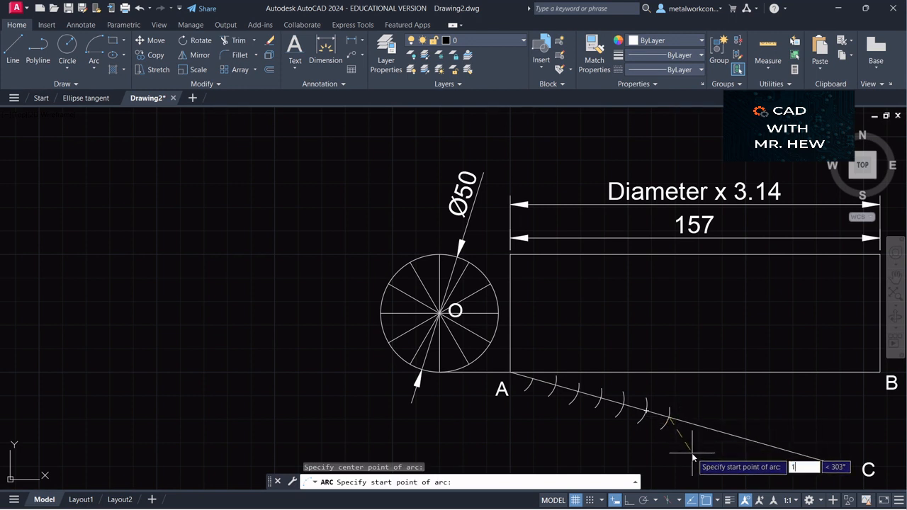
type("0")
key("Return")
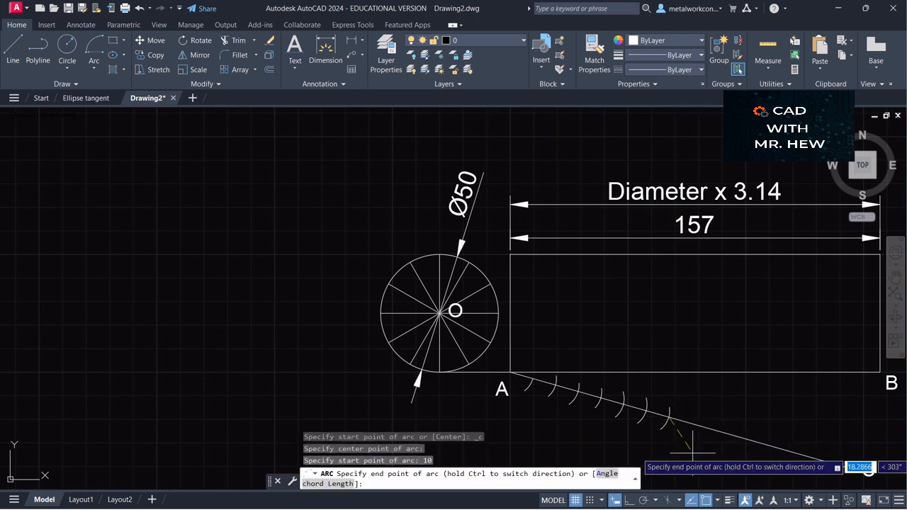
left_click(706, 408)
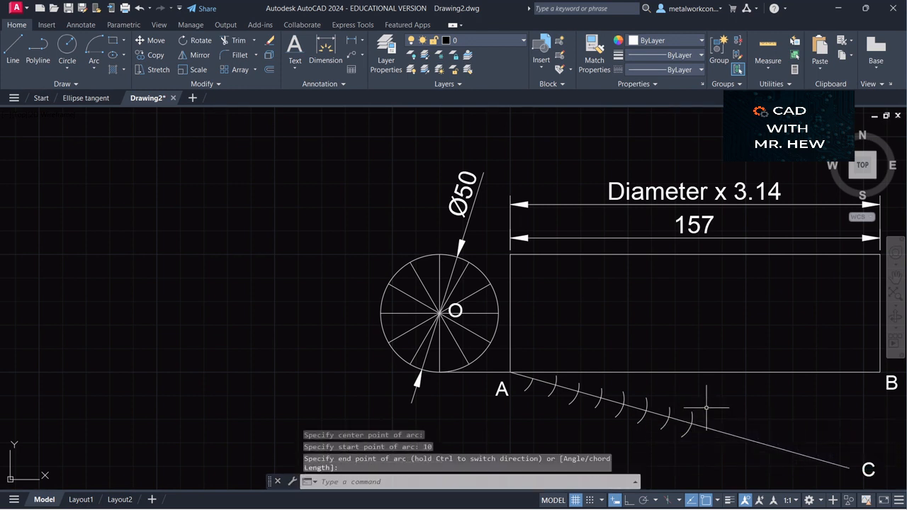
Step: Add the ninth division arc of radius 10 on line AC, centred at the eighth arc's intersection with the line
left_click(95, 68)
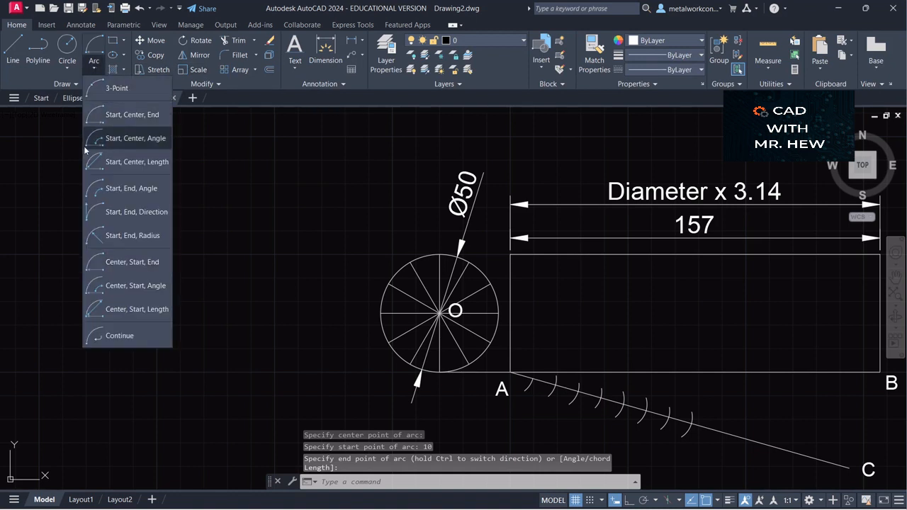
left_click(114, 263)
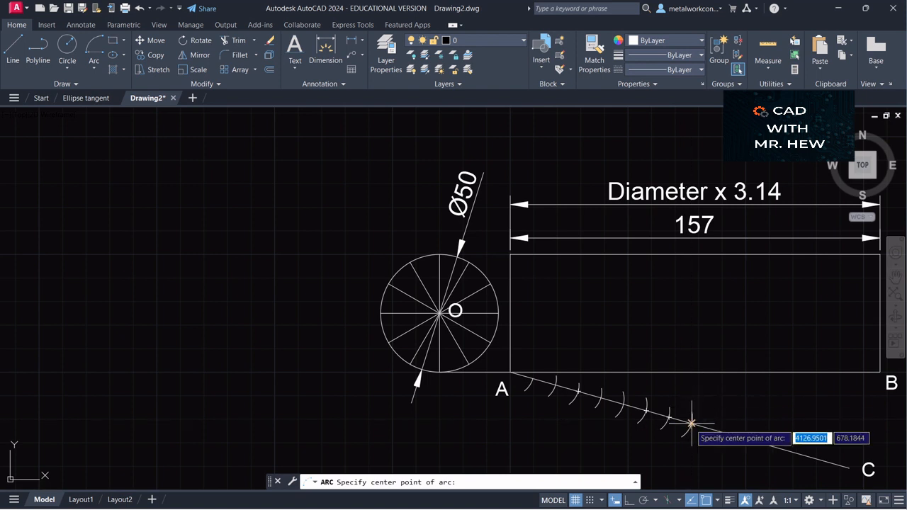
left_click(691, 423)
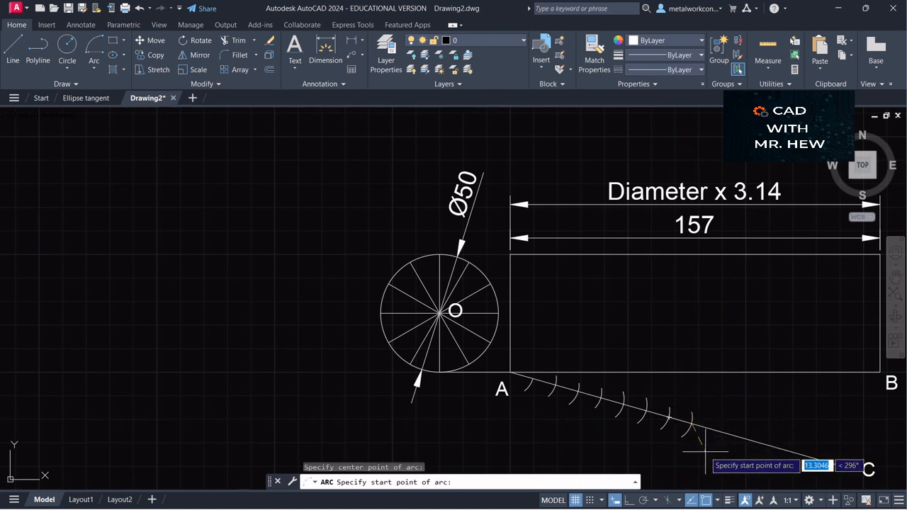
type("10")
key("Return")
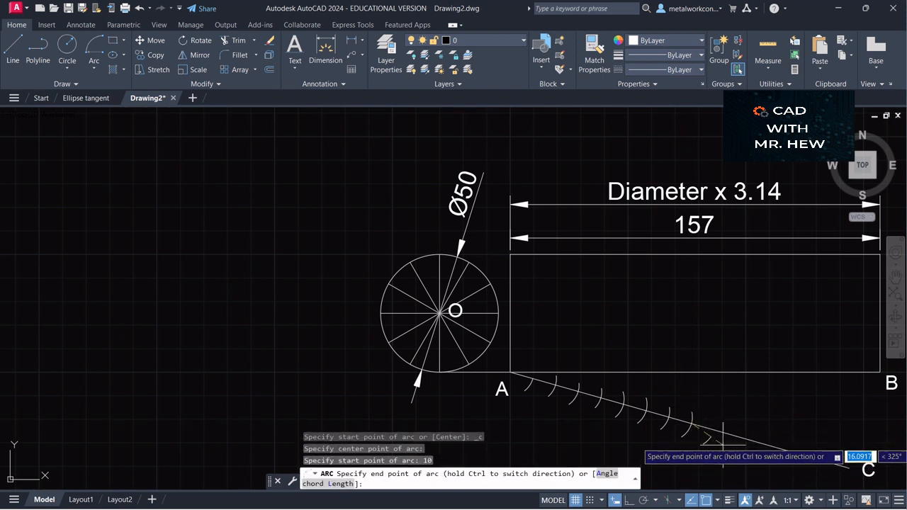
Step: Draw the tenth division arc of radius 10 across line AC, centred where the ninth arc crosses the line
left_click(95, 69)
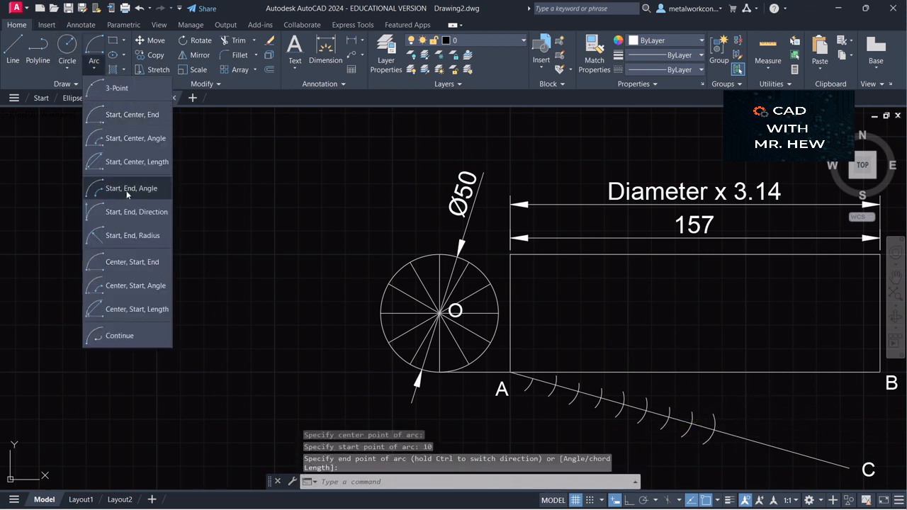
left_click(138, 264)
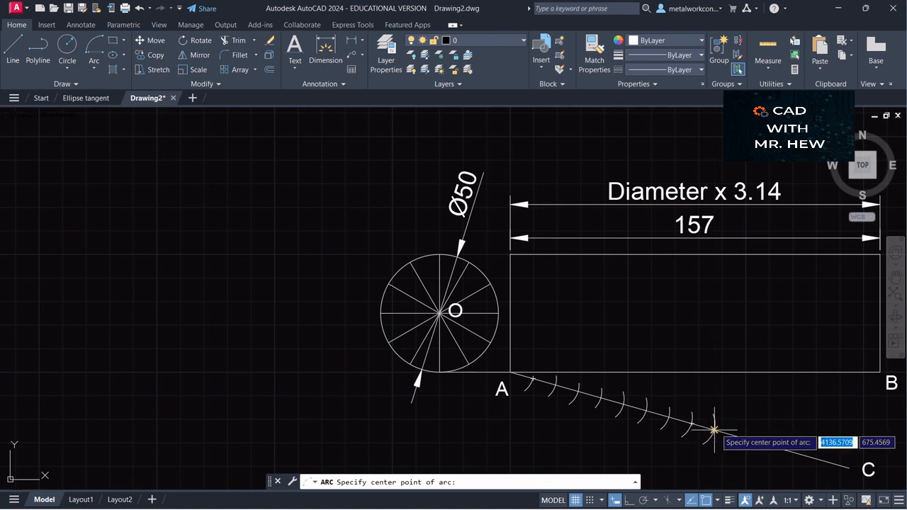
left_click(714, 429)
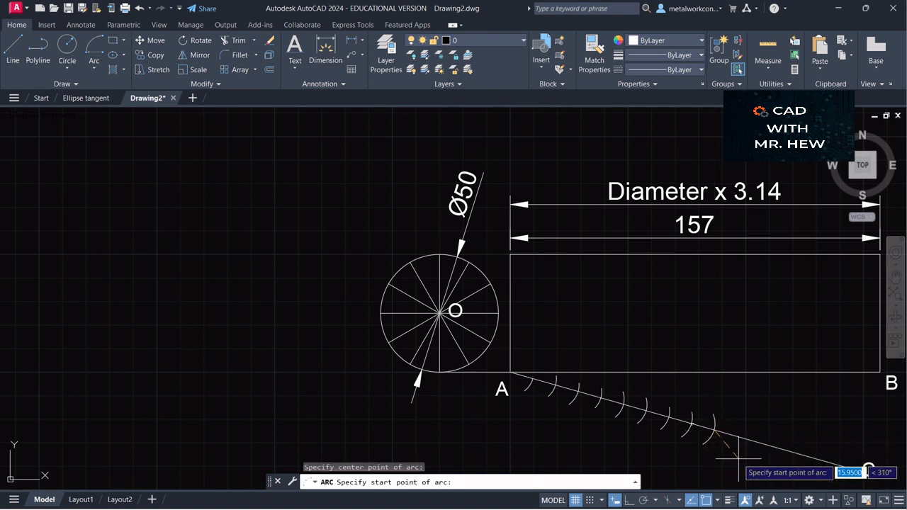
key("Return")
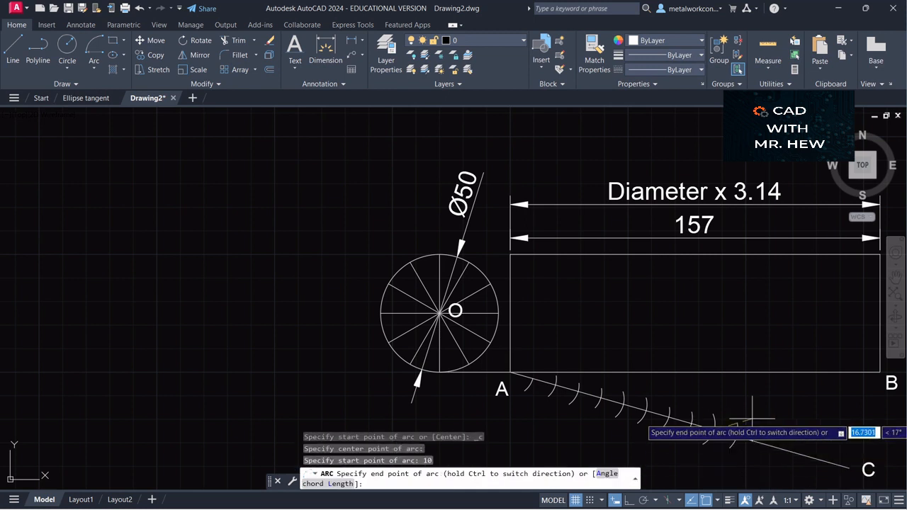
Step: Add the eleventh division arc of radius 10 on line AC, centred at the tenth arc's intersection with the line
left_click(93, 69)
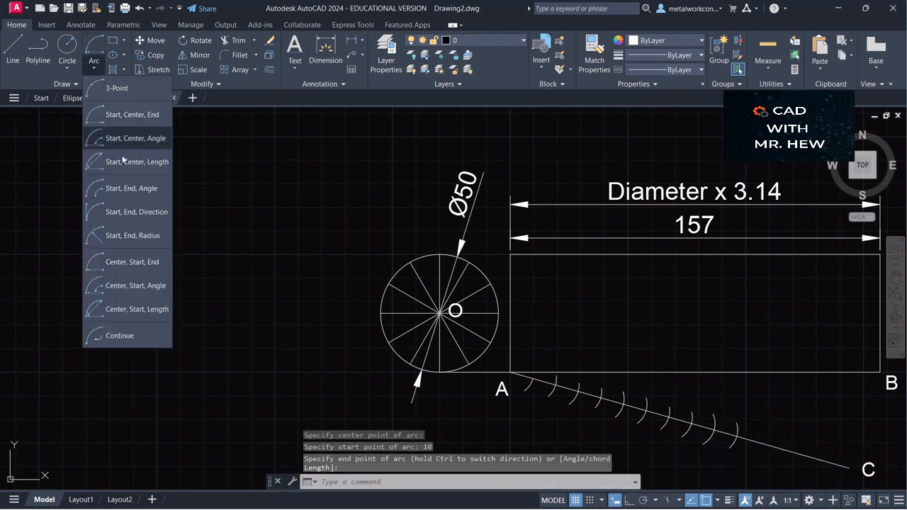
left_click(139, 267)
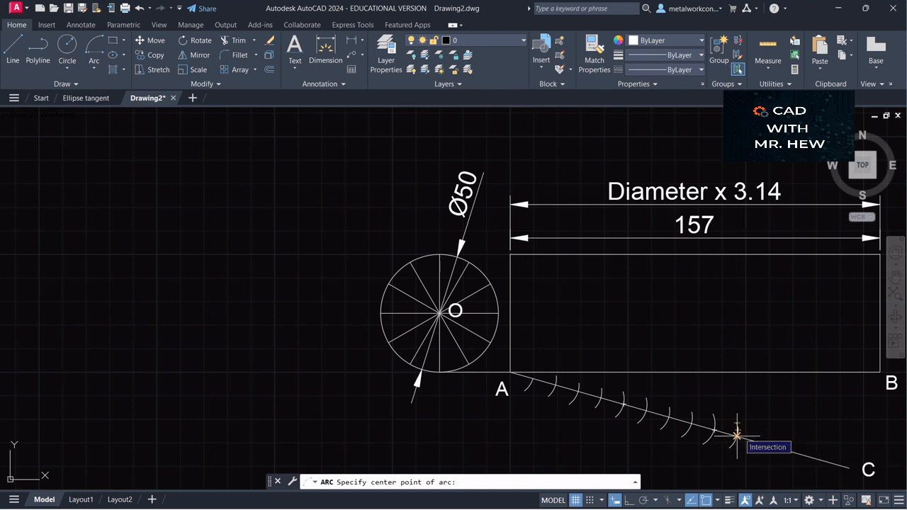
left_click(737, 434)
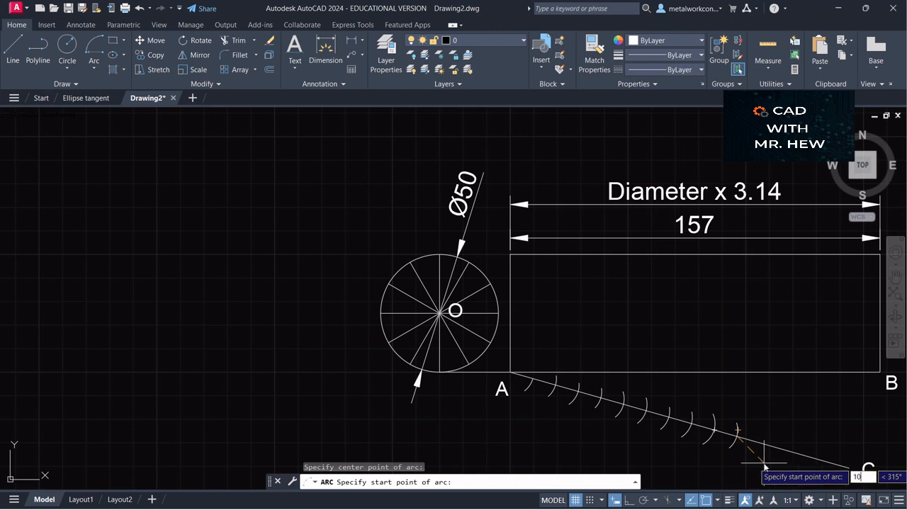
type("10")
key("Return")
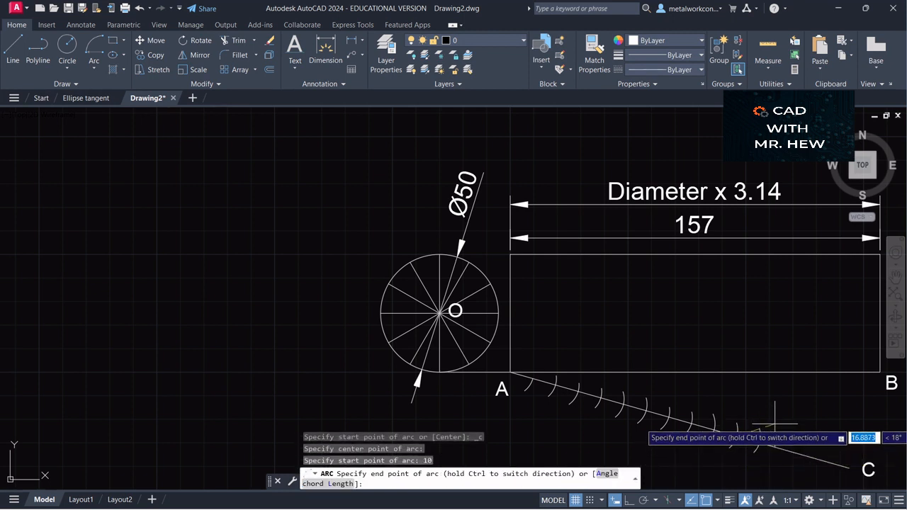
left_click(775, 425)
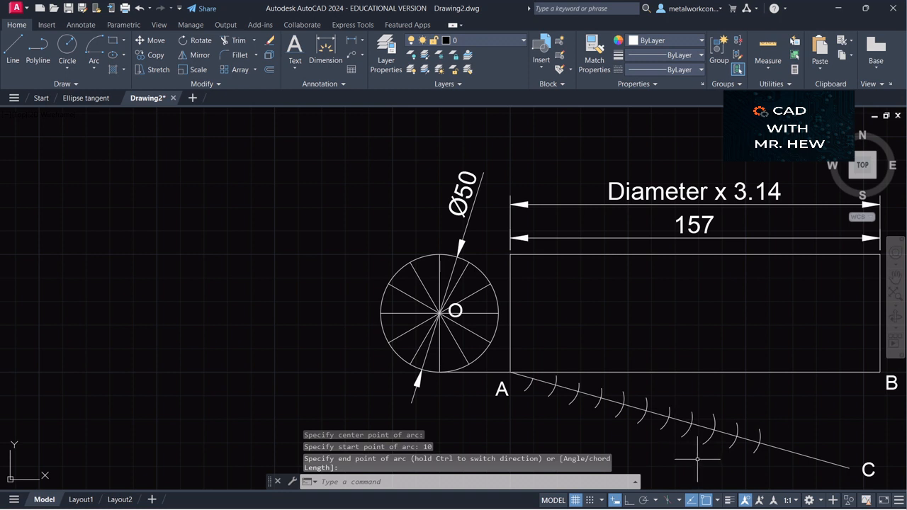
Step: Draw the twelfth division arc of radius 10 across line AC, centred where the eleventh arc meets the line, and end the arc command
left_click(94, 67)
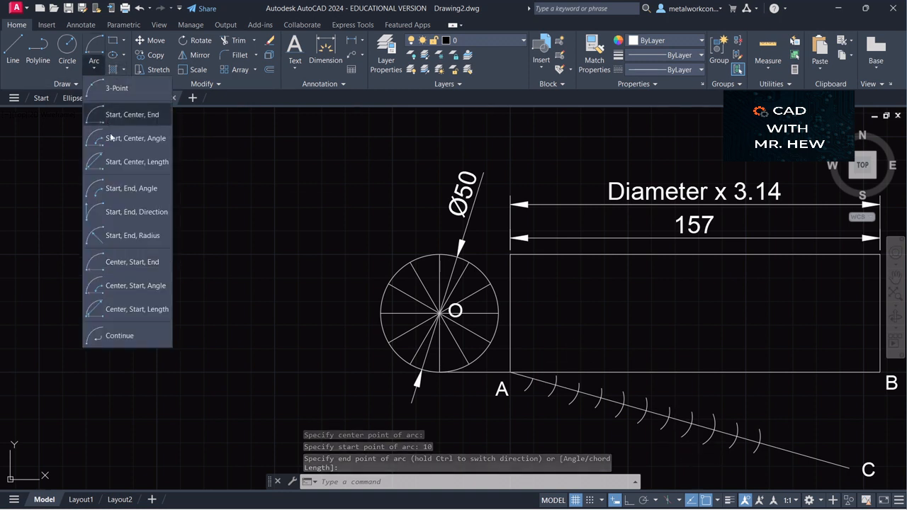
left_click(124, 261)
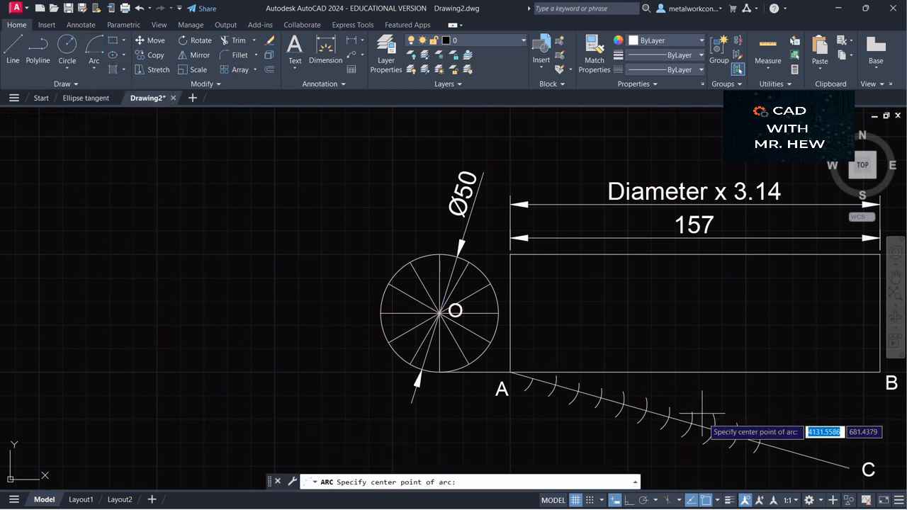
left_click(760, 443)
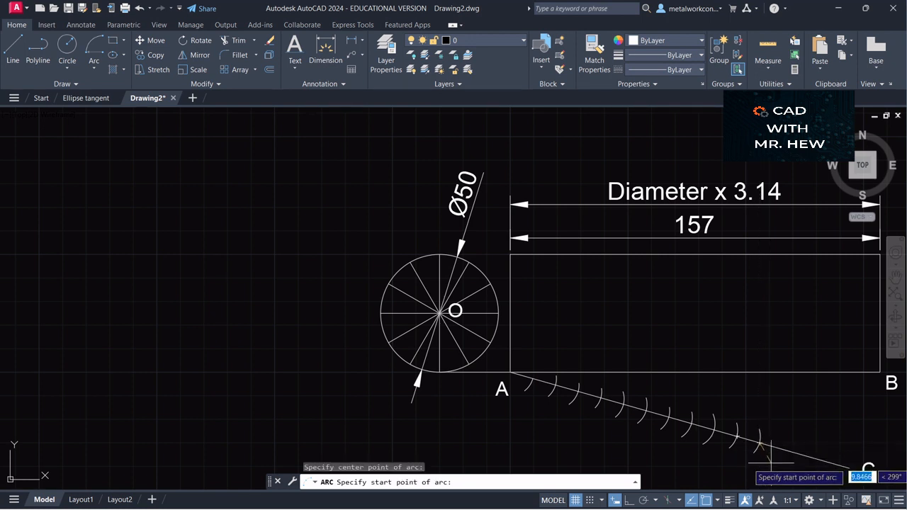
type("0")
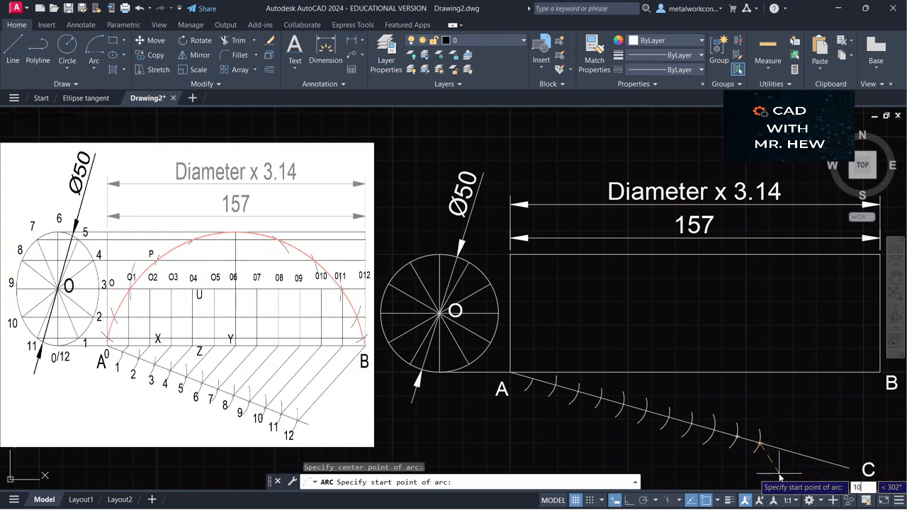
key("Return")
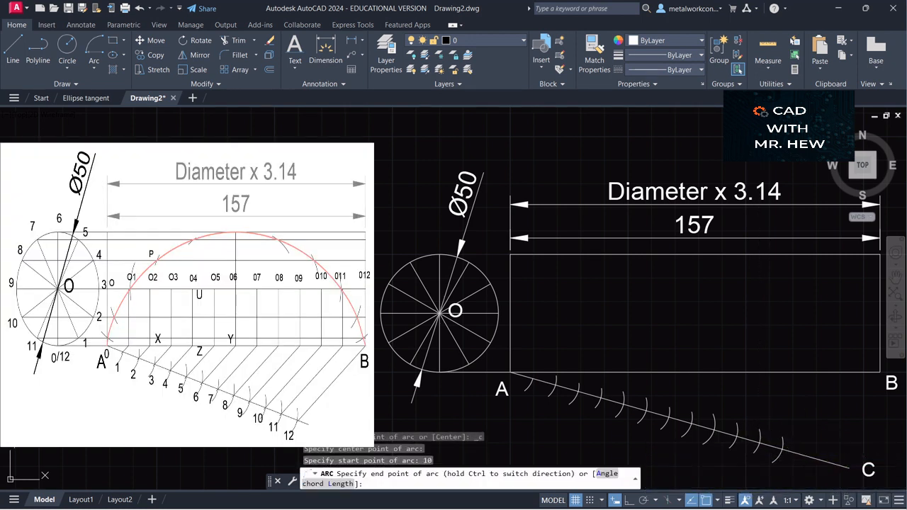
key("Escape")
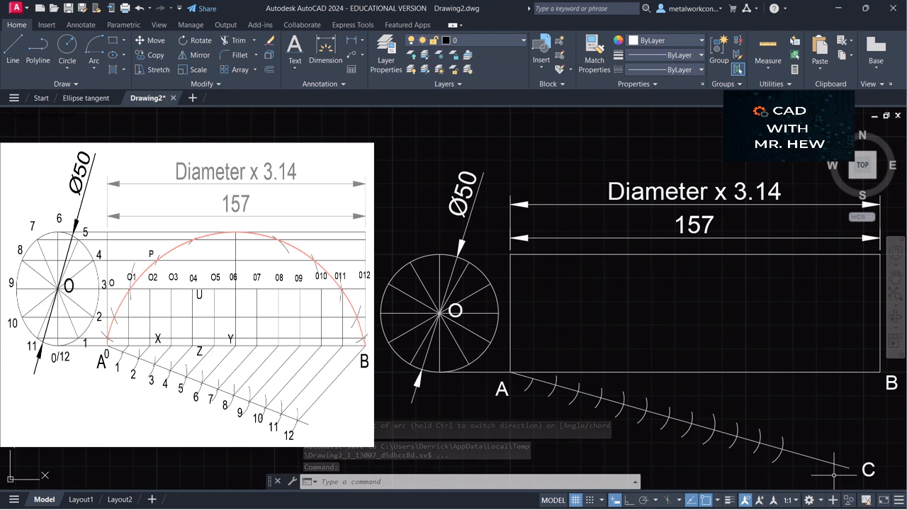
Step: Turn off object snap so text labels can be placed freely, and cancel the pending single-line text command
left_click(295, 69)
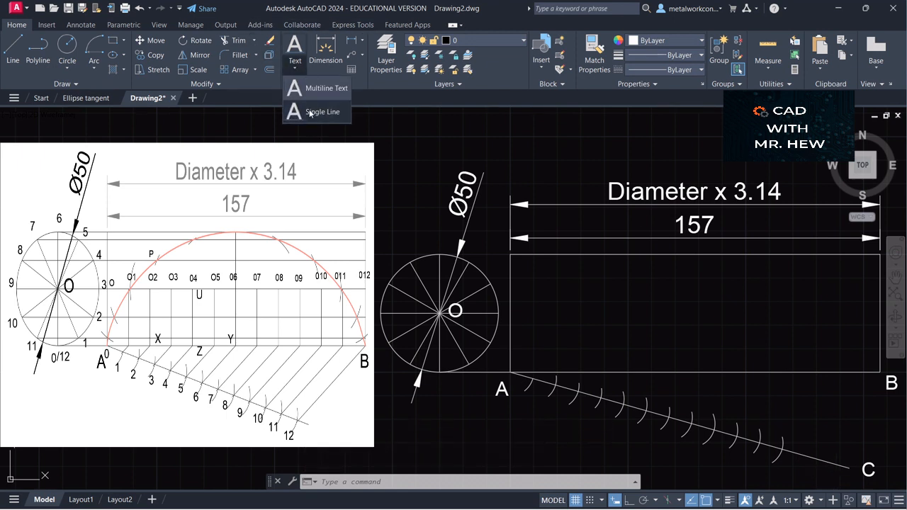
left_click(315, 112)
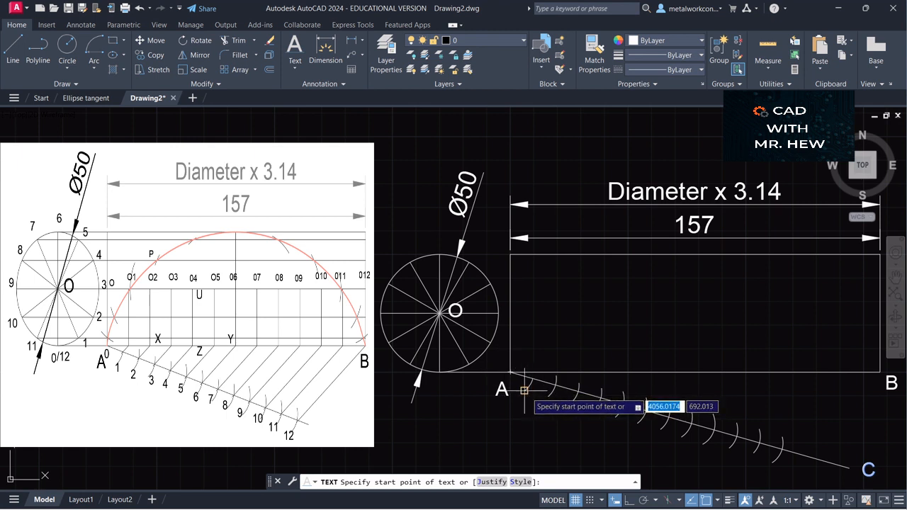
left_click(707, 504)
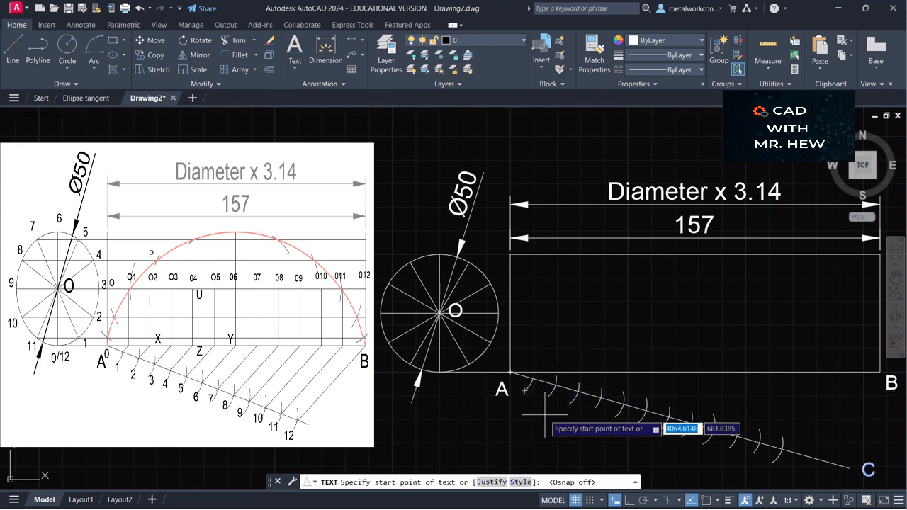
key("Escape")
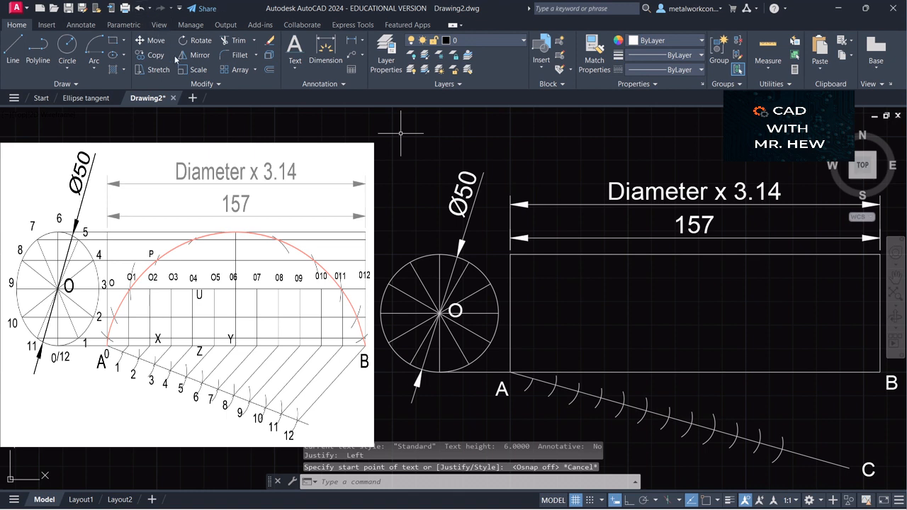
Step: Add the single-line text label 1 beside the first division arc on line AC, with height 4 and default rotation
left_click(296, 69)
left_click(294, 116)
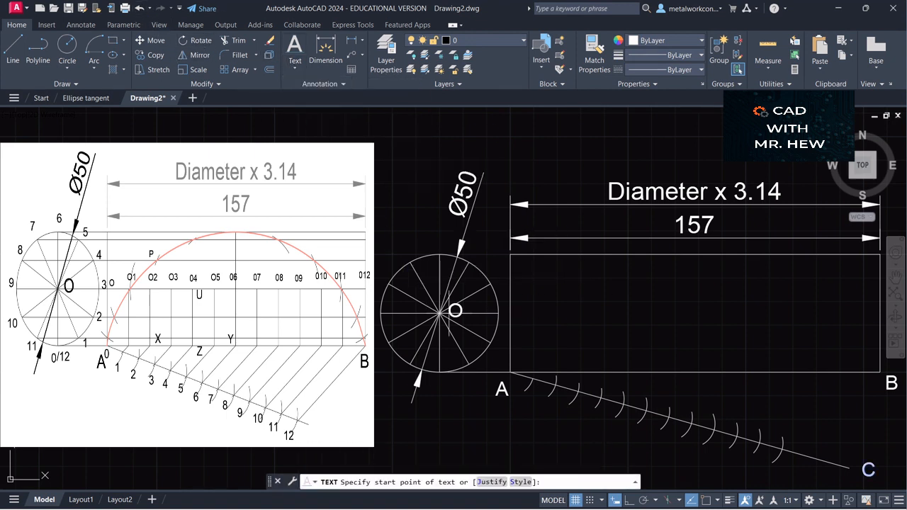
left_click(532, 390)
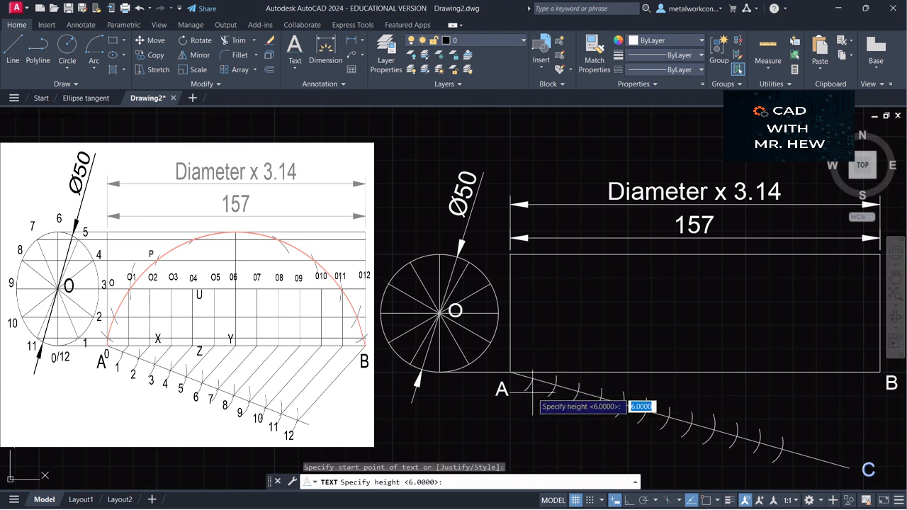
type("4")
key("Return")
key("Return")
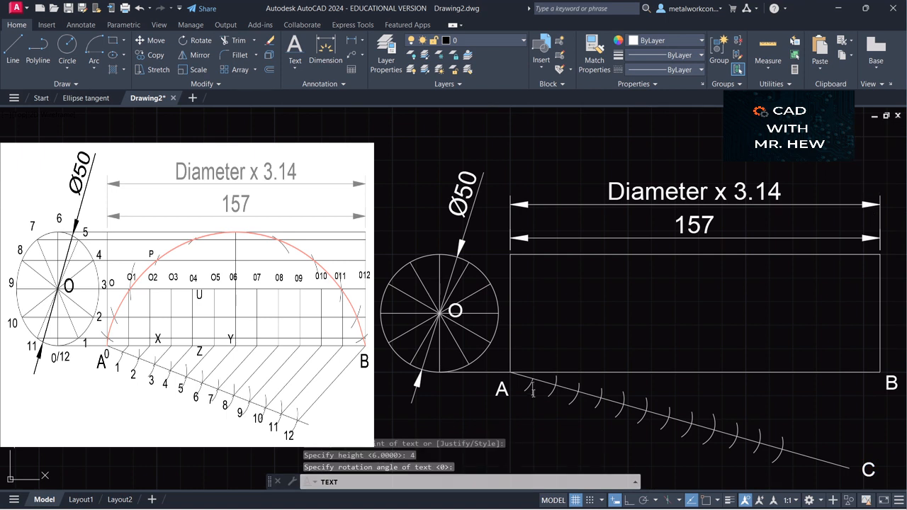
type("1")
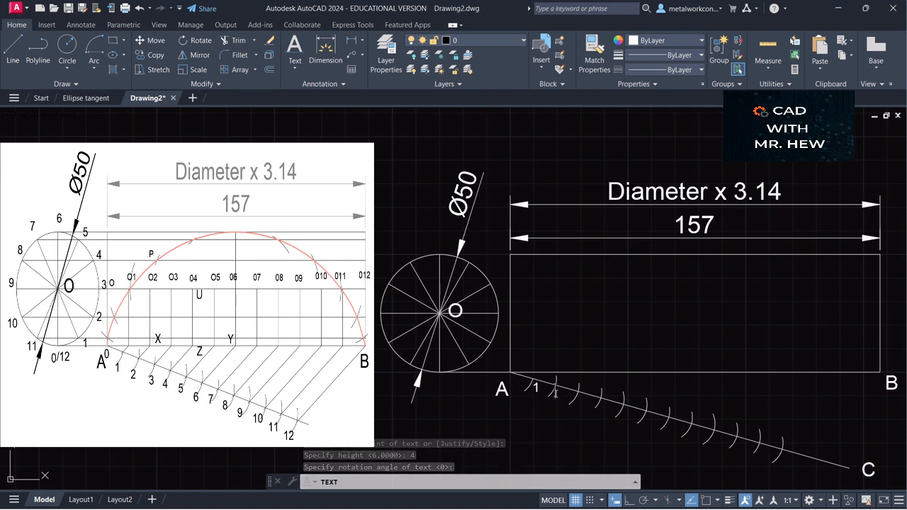
Step: Label the second to eighth division arcs on line AC with the numbers 2 to 8
left_click(557, 395)
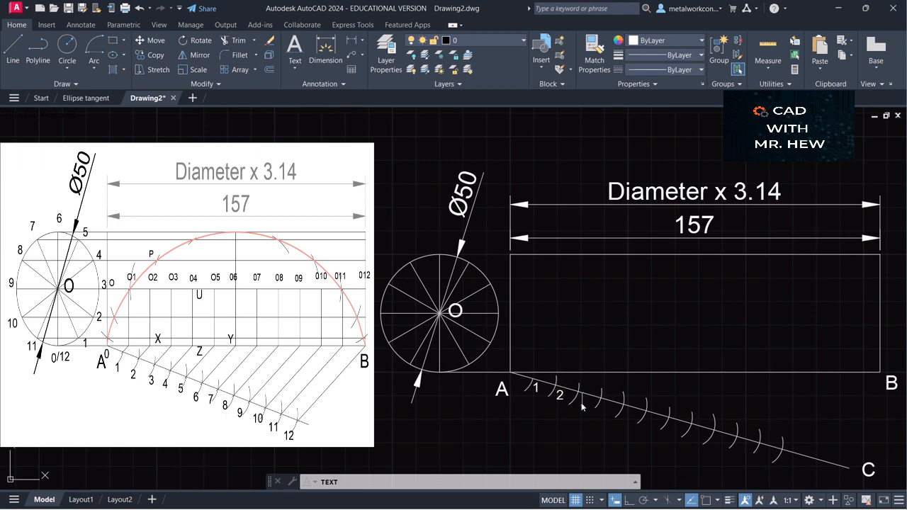
left_click(581, 403)
type("3")
type("6")
left_click(655, 432)
type("7")
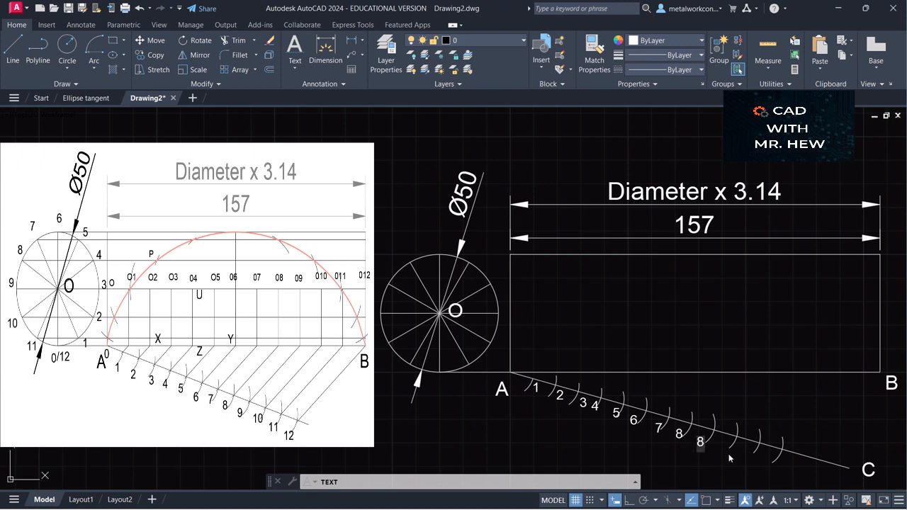
Step: Correct the ninth arc's label to 9, label the remaining division arcs 10, 11 and 12, and end the text command
key("BackSpace")
type("9")
type("1")
left_click(773, 457)
key("Escape")
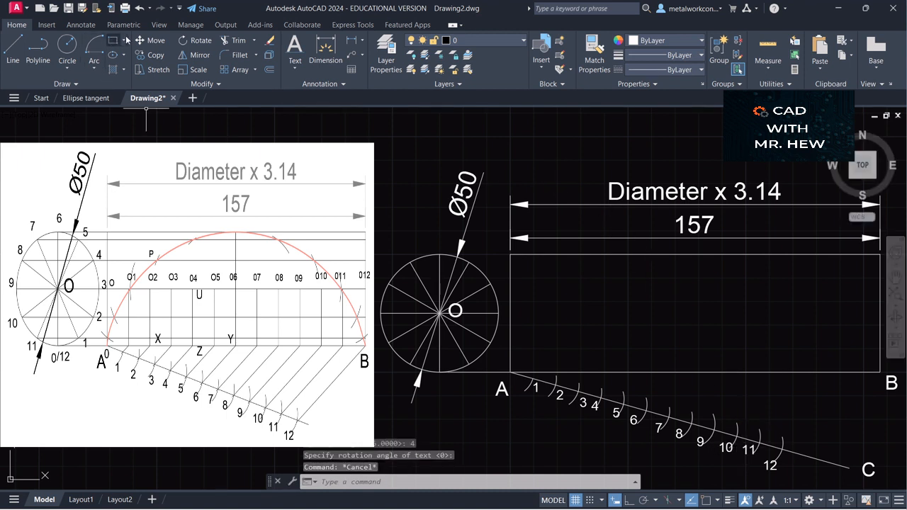
Step: Move the label 11 slightly down, clear of line AC, beside the eleventh division arc
left_click(156, 41)
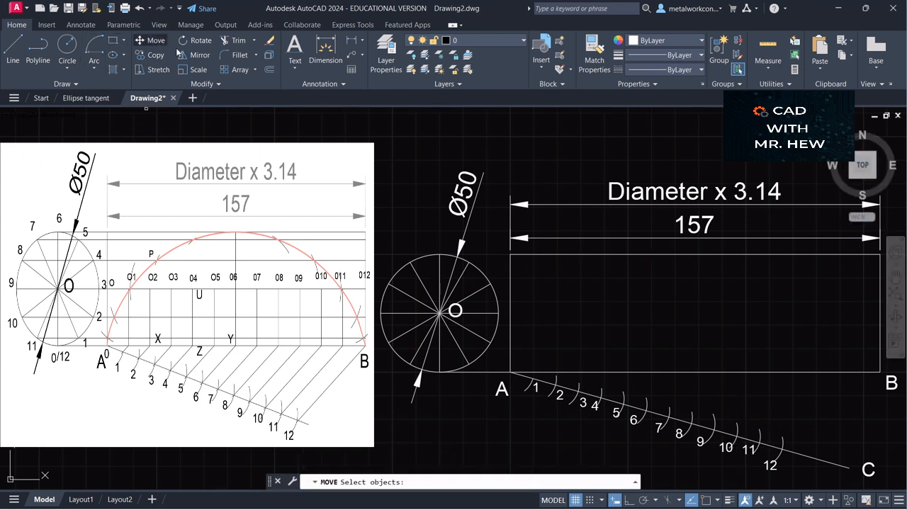
left_click(749, 452)
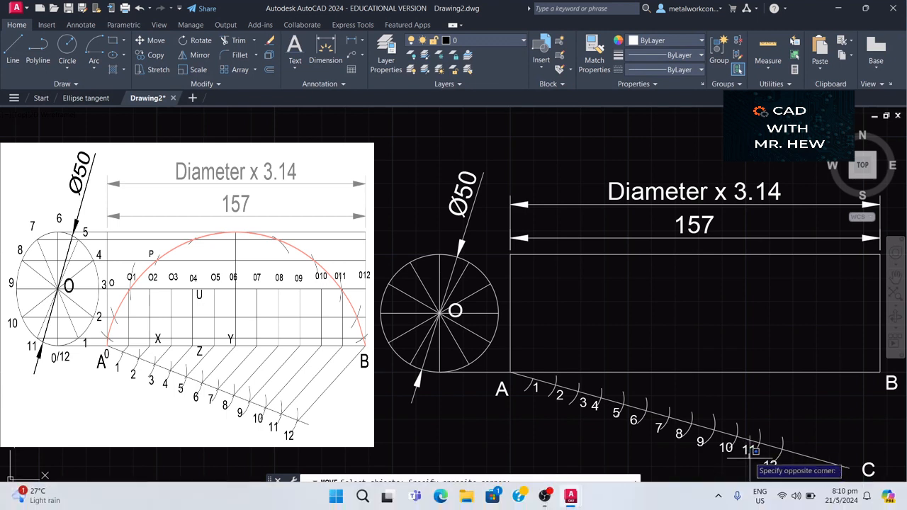
left_click(747, 458)
left_click(748, 453)
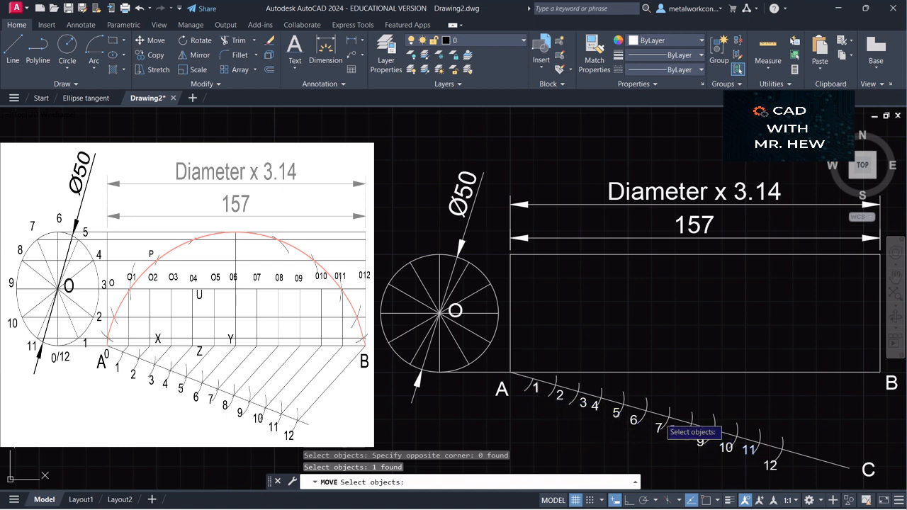
key("Return")
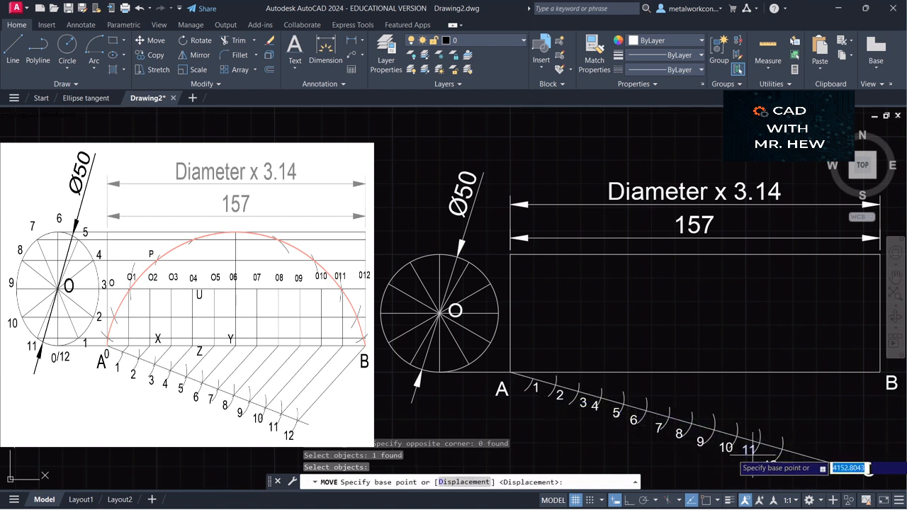
left_click(754, 441)
left_click(751, 452)
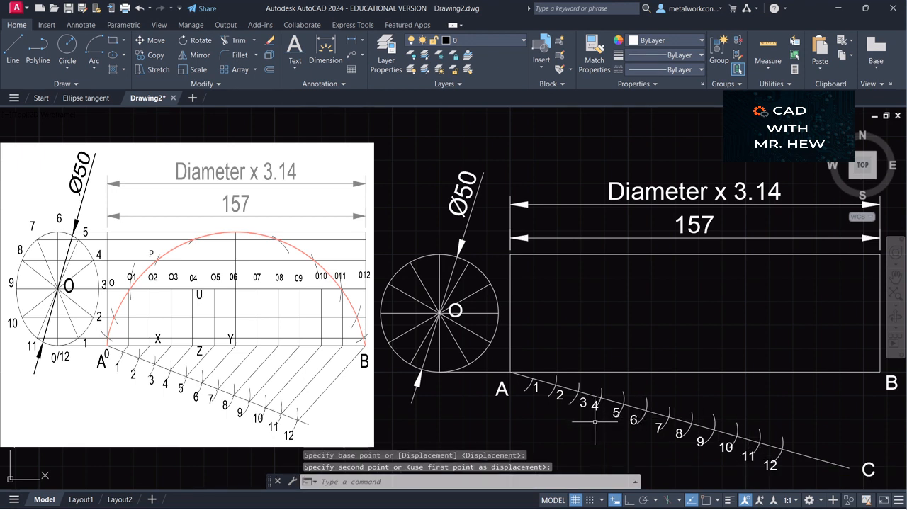
Step: Move the label 1 down and to the left so it sits just below the first division arc
left_click(150, 42)
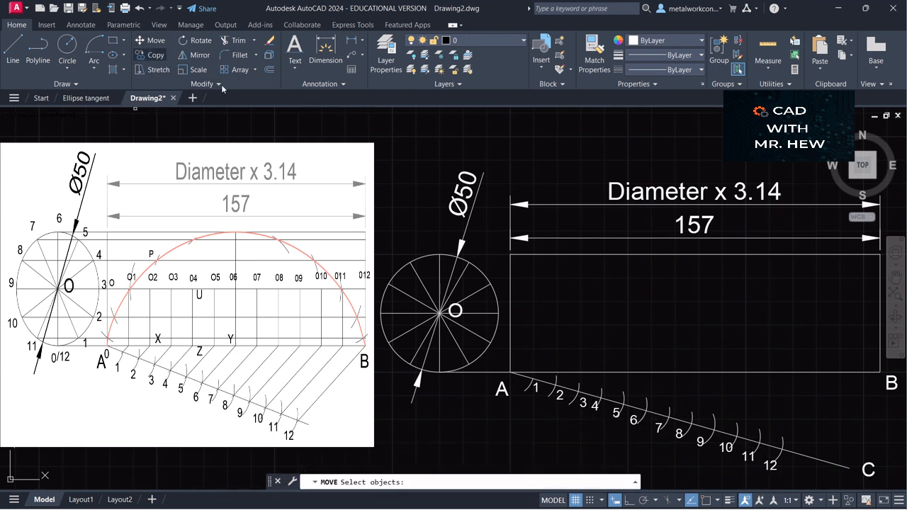
left_click(537, 388)
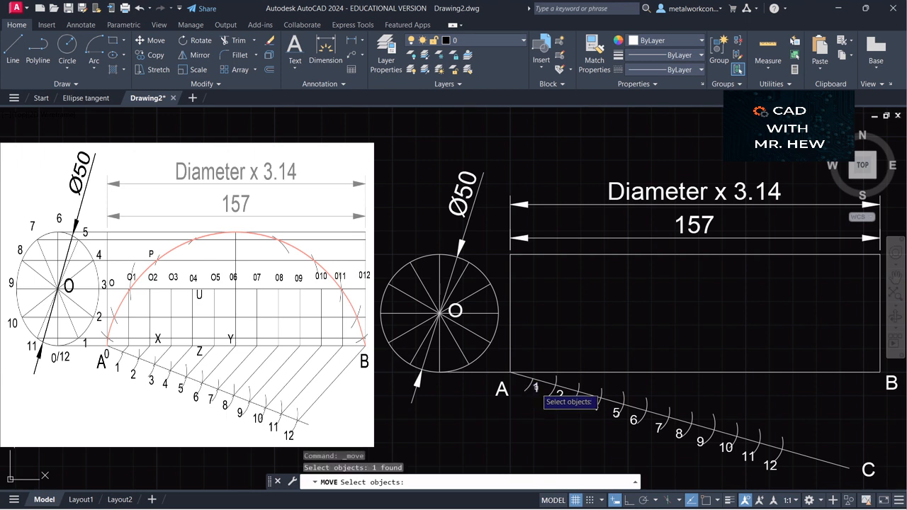
key("Return")
left_click(546, 382)
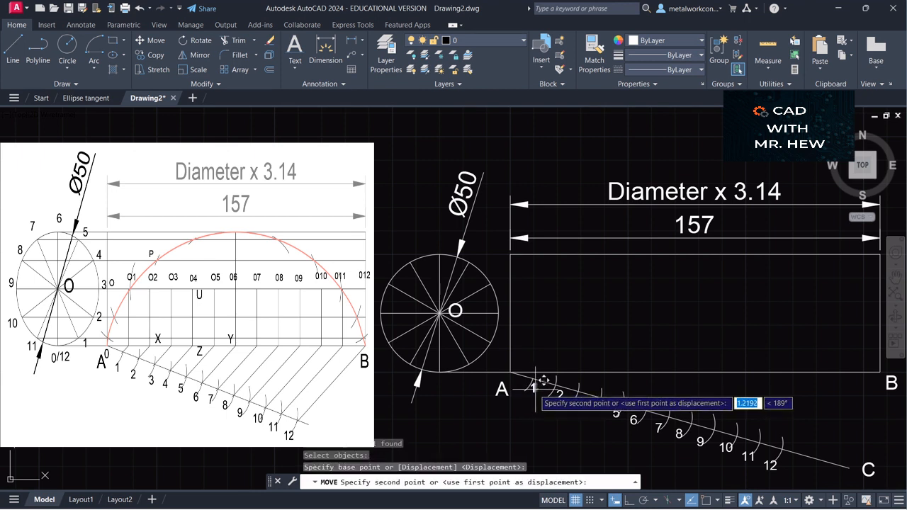
left_click(537, 389)
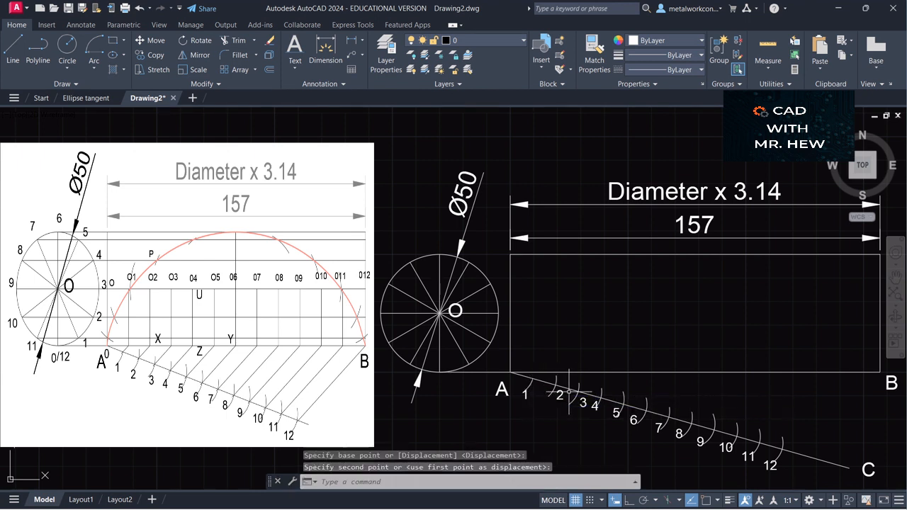
Step: Move the label 2 down and to the left, just below the second division arc
type("m")
key("Return")
left_click(560, 392)
key("Return")
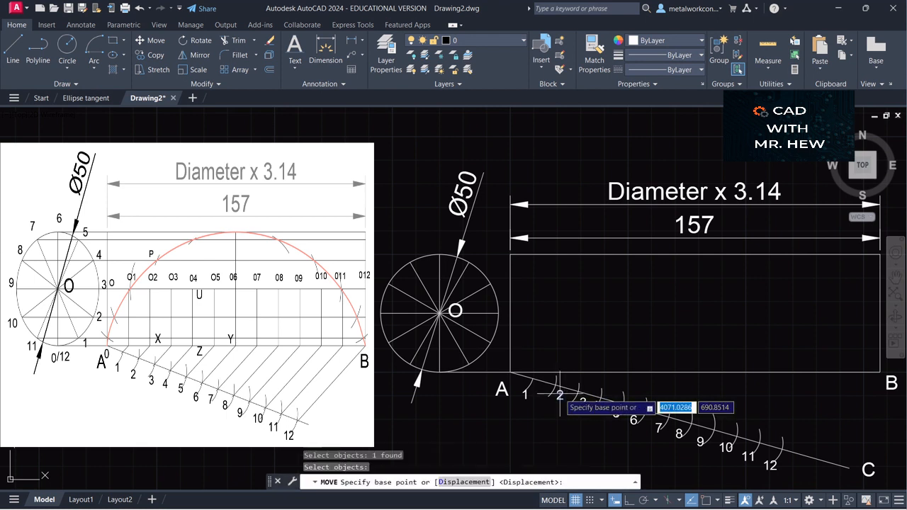
left_click(560, 392)
left_click(548, 401)
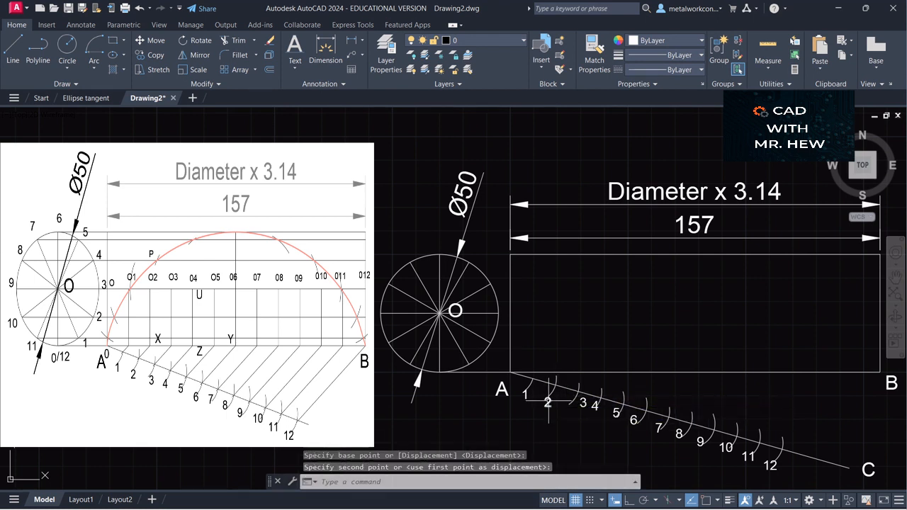
Step: Move the label 3 down and to the left, just below the third division arc
type("m")
key("Return")
left_click(583, 402)
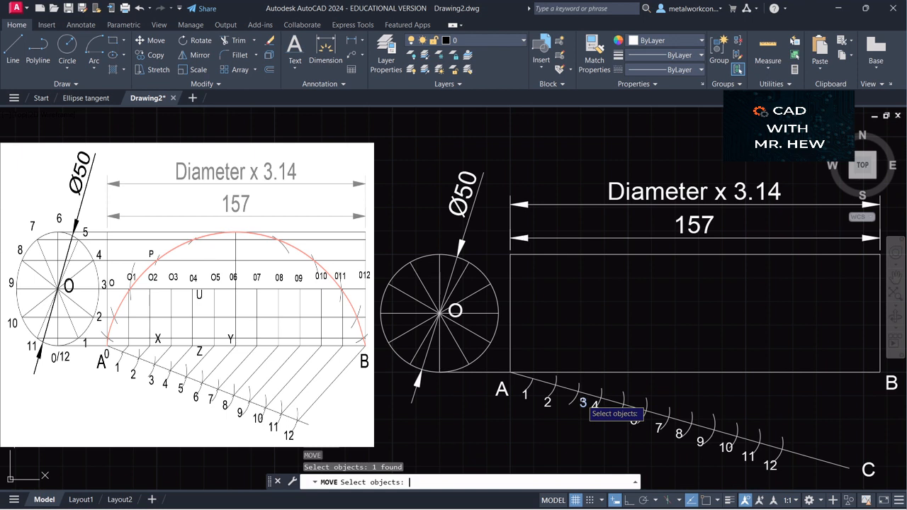
key("Return")
left_click(582, 401)
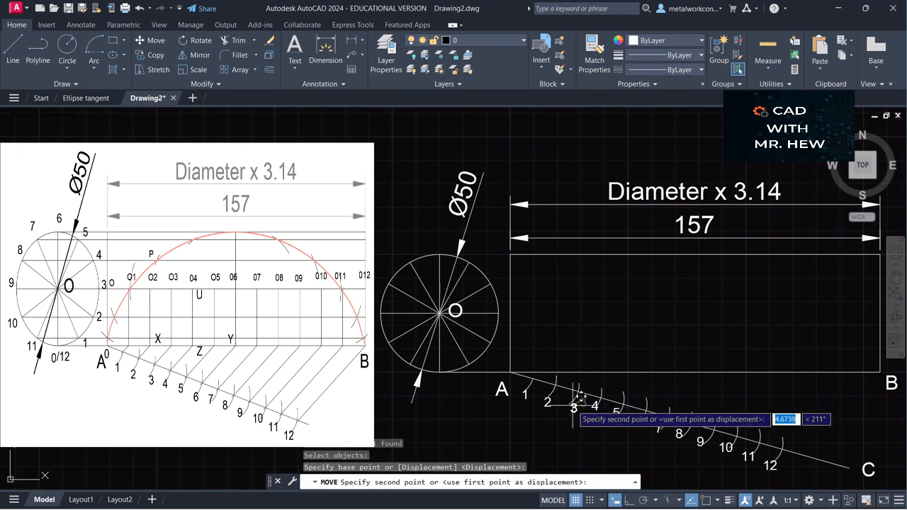
left_click(582, 398)
Step: Move the label 4 slightly down so it sits just below the fourth division arc
type("m")
key("Return")
left_click(598, 406)
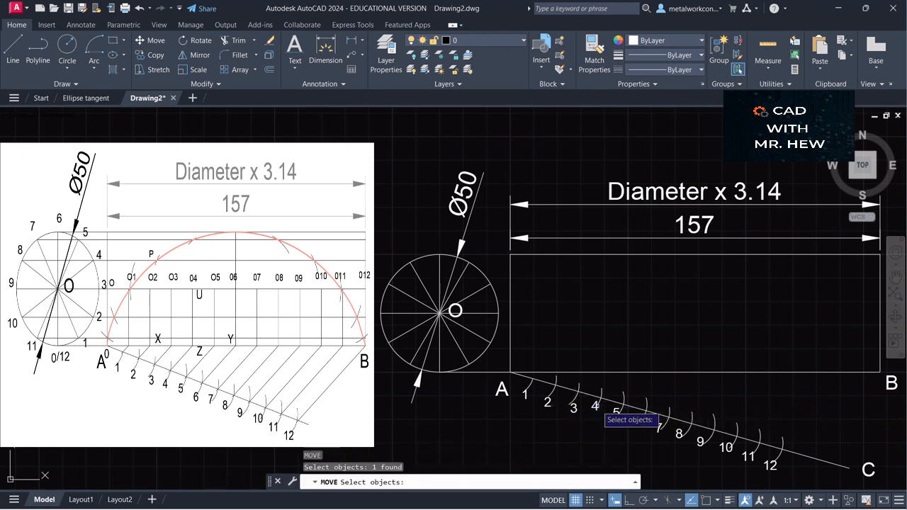
key("Return")
left_click(611, 409)
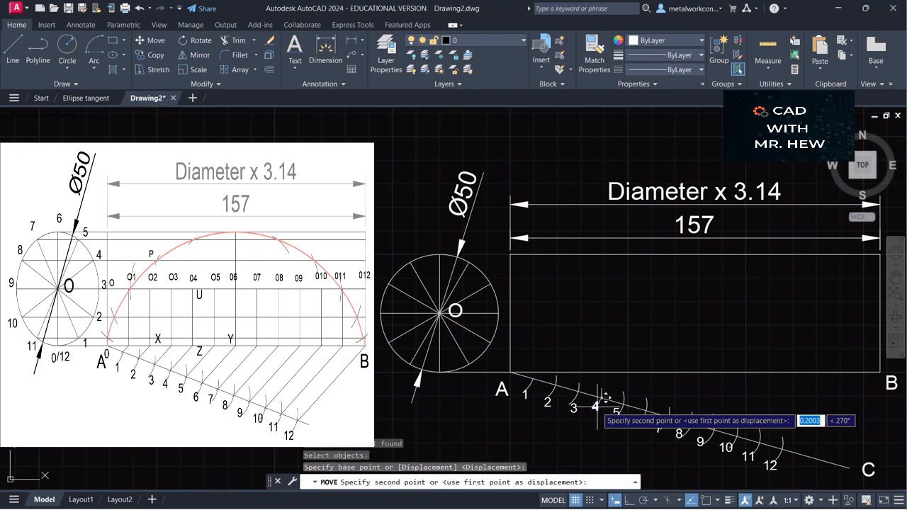
left_click(616, 414)
Step: Shift the label 5 slightly down, clear of the fifth division arc
type("m")
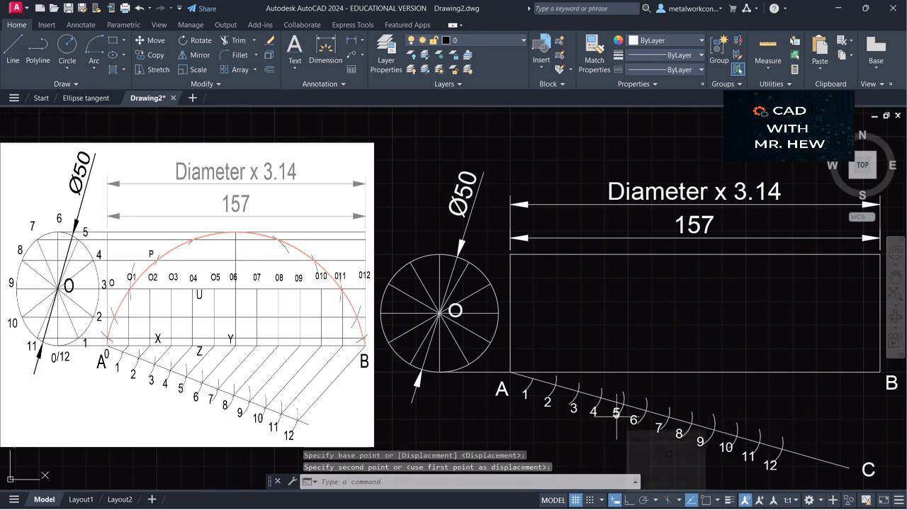
key("Return")
left_click(616, 415)
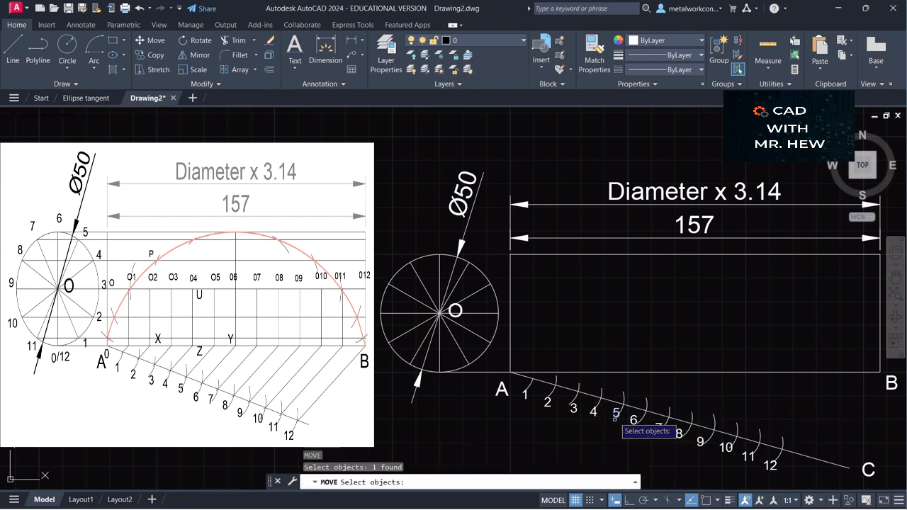
key("Return")
left_click(615, 416)
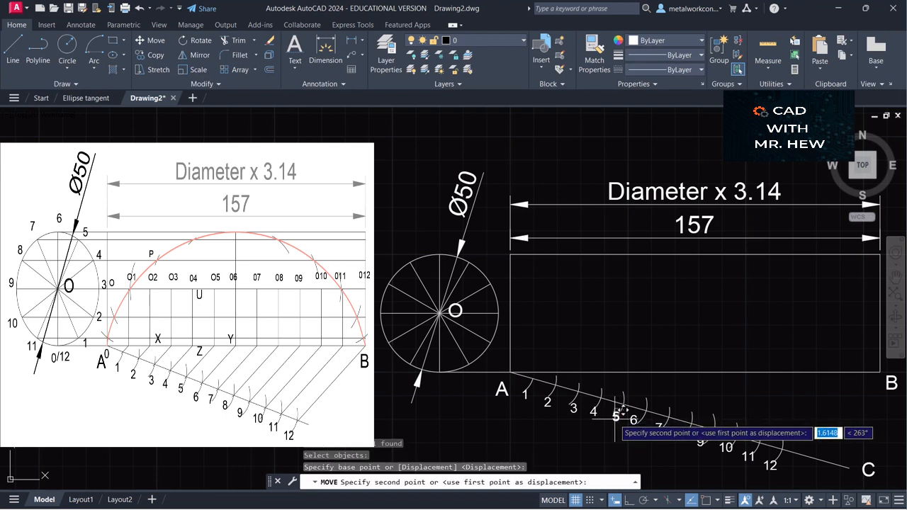
left_click(616, 418)
Step: Move the label 6 slightly down and to the right, just below the sixth division arc
key("Return")
left_click(632, 420)
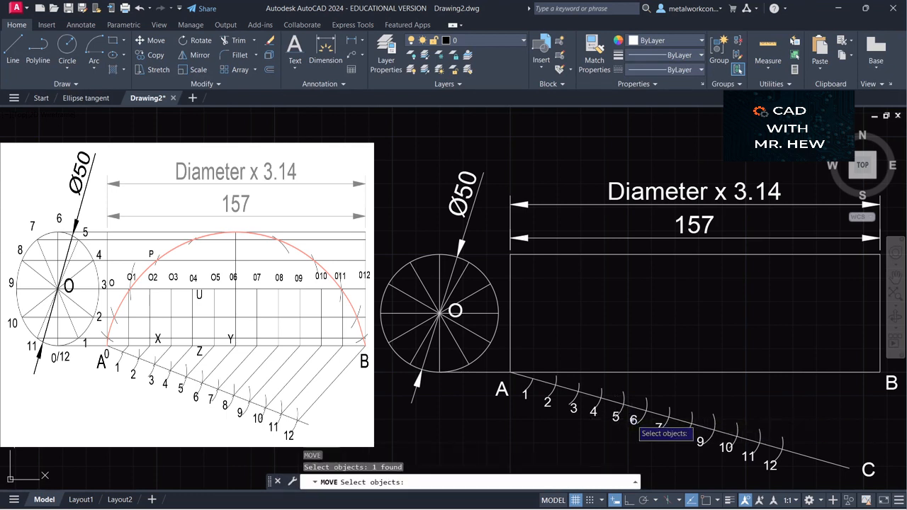
key("Return")
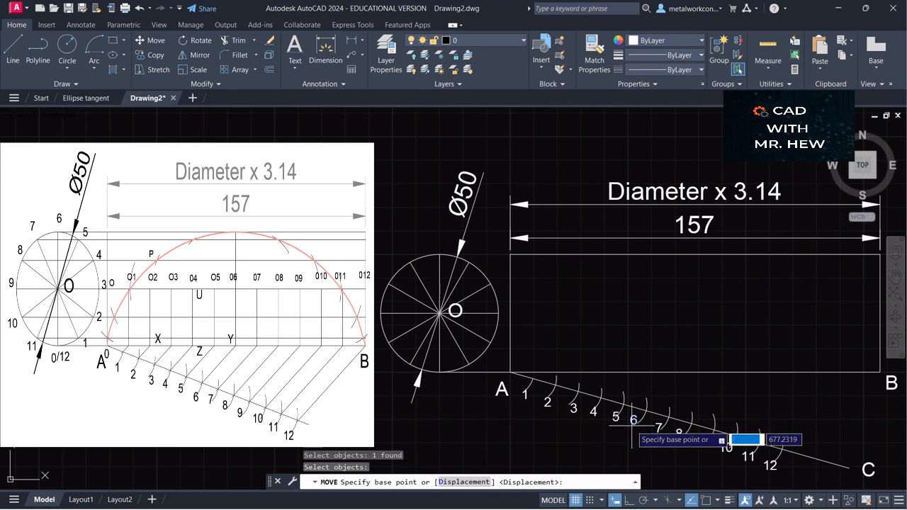
left_click(633, 420)
left_click(641, 419)
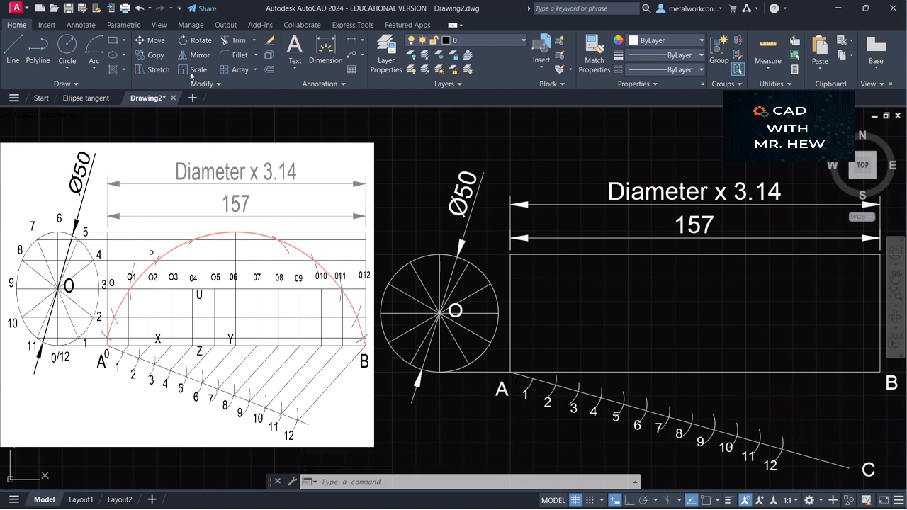
Step: With object snap enabled, draw a line from division 12 on line AC to point B at the end of the base line
left_click(13, 49)
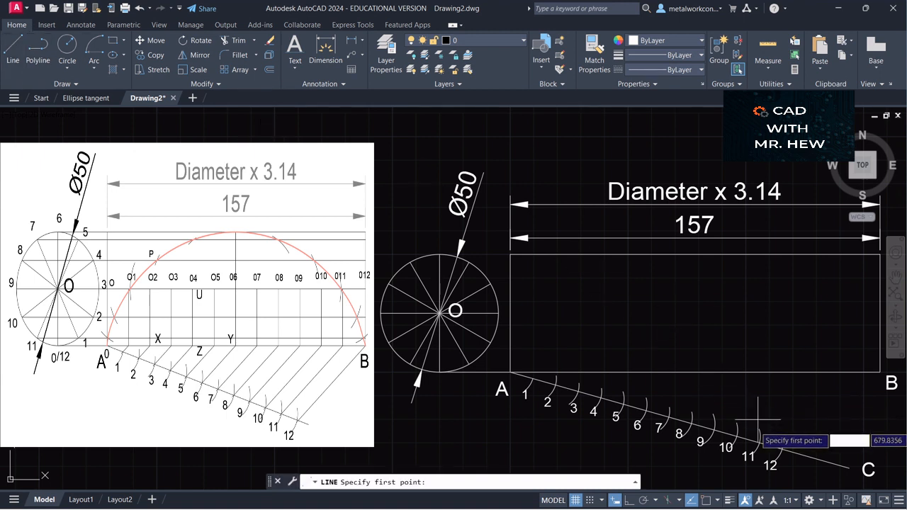
left_click(707, 501)
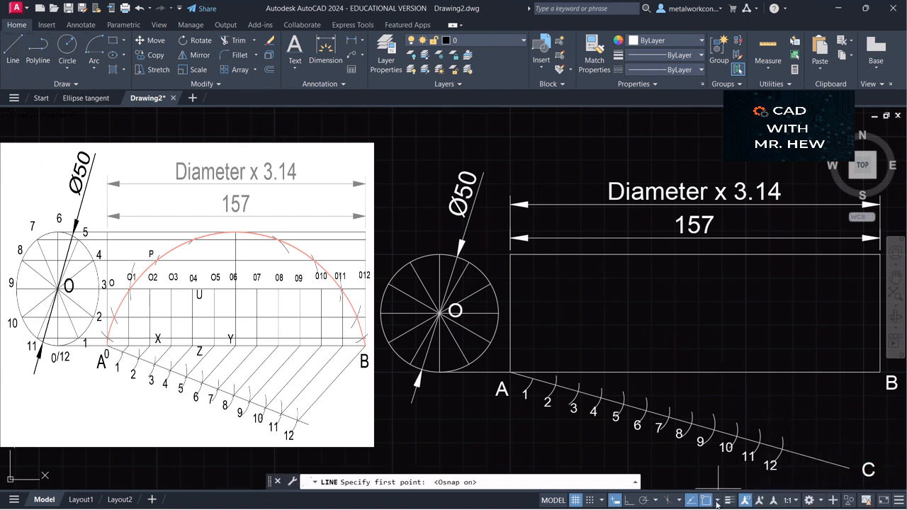
left_click(782, 450)
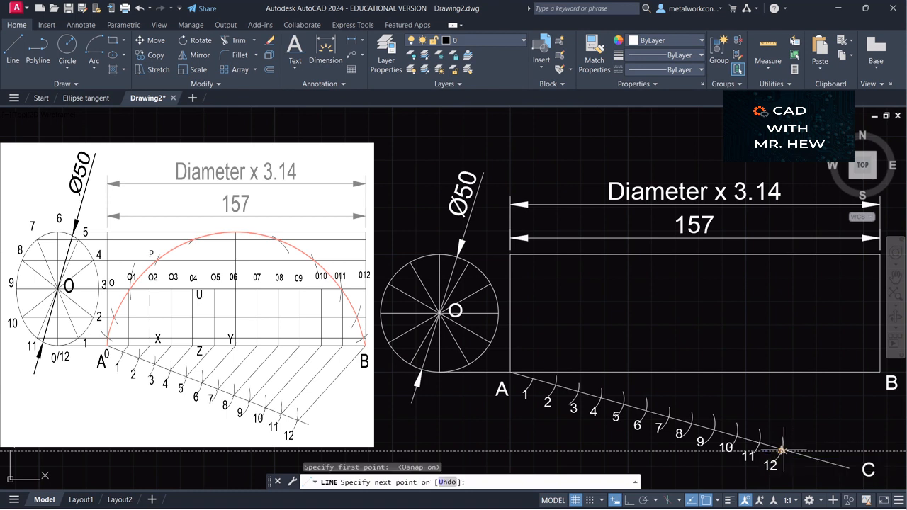
left_click(880, 372)
key("Return")
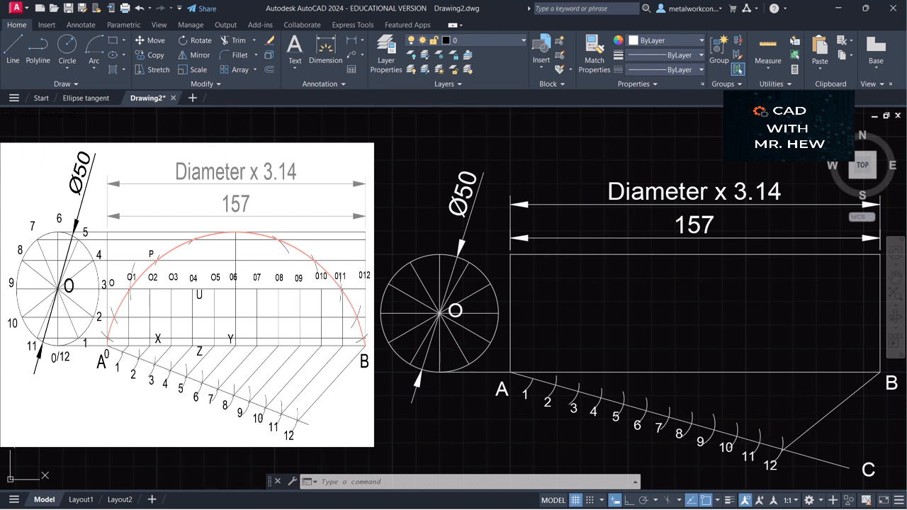
Step: Copy line 12-B, using its lower end at division 12 as base point, onto divisions 11 through 1 along line AC
left_click(149, 54)
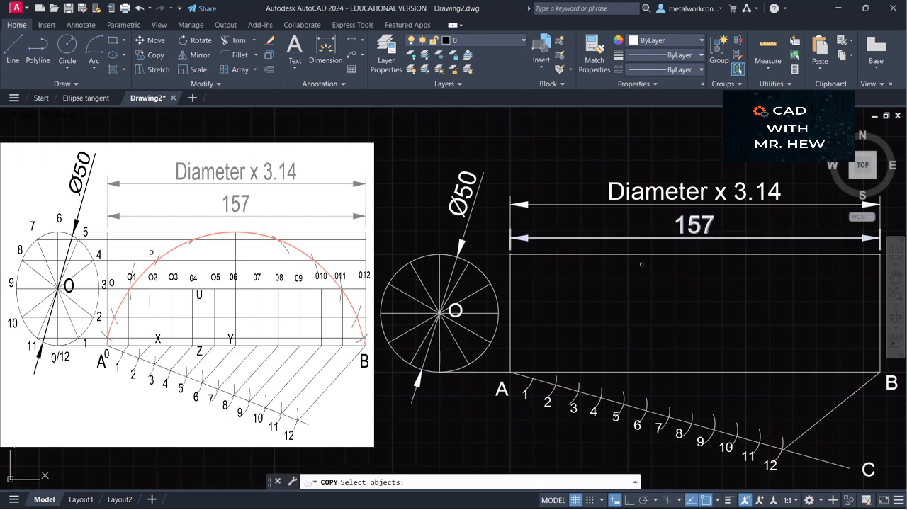
left_click(844, 402)
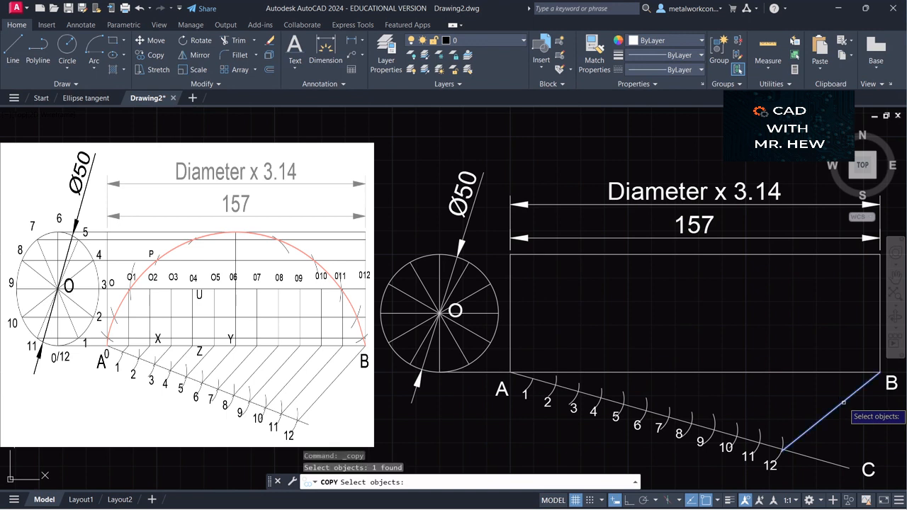
key("Return")
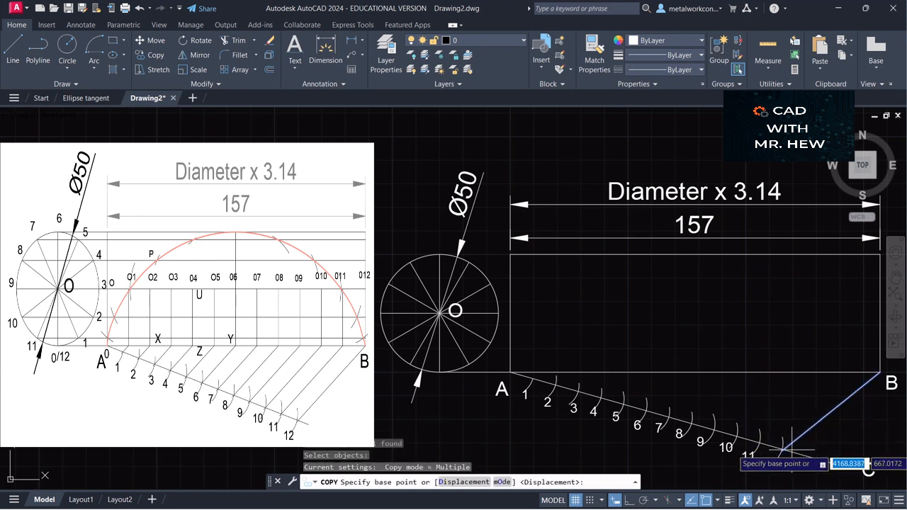
left_click(782, 450)
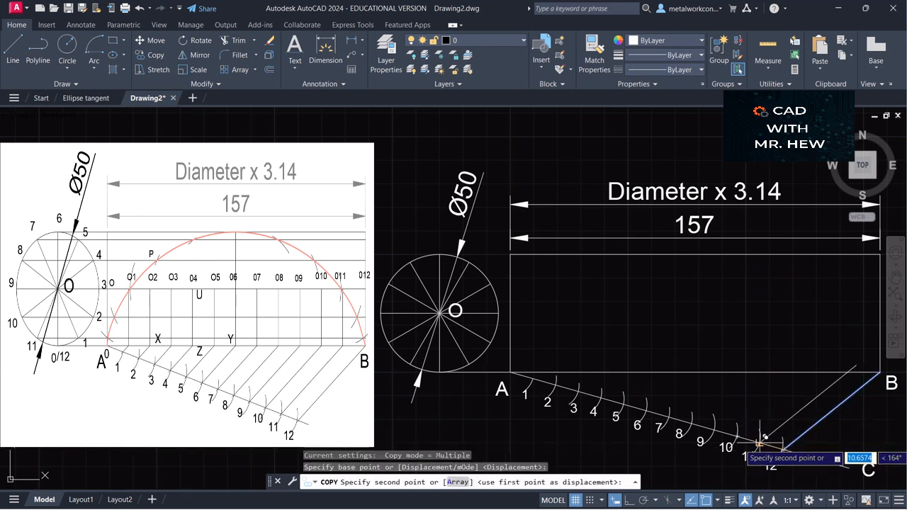
left_click(760, 441)
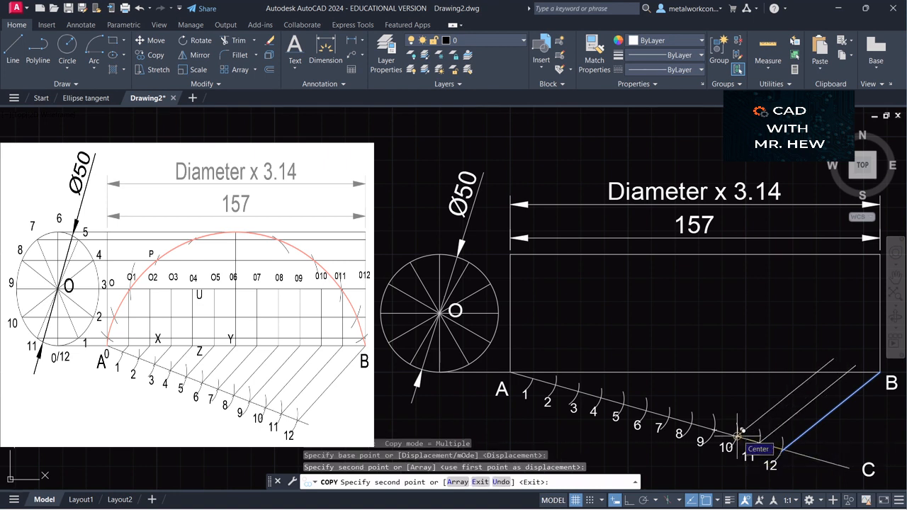
left_click(738, 436)
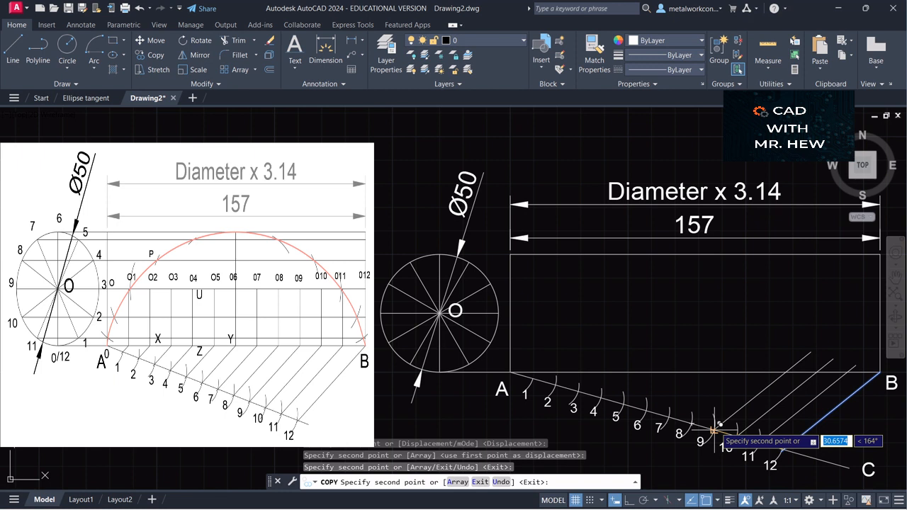
left_click(715, 430)
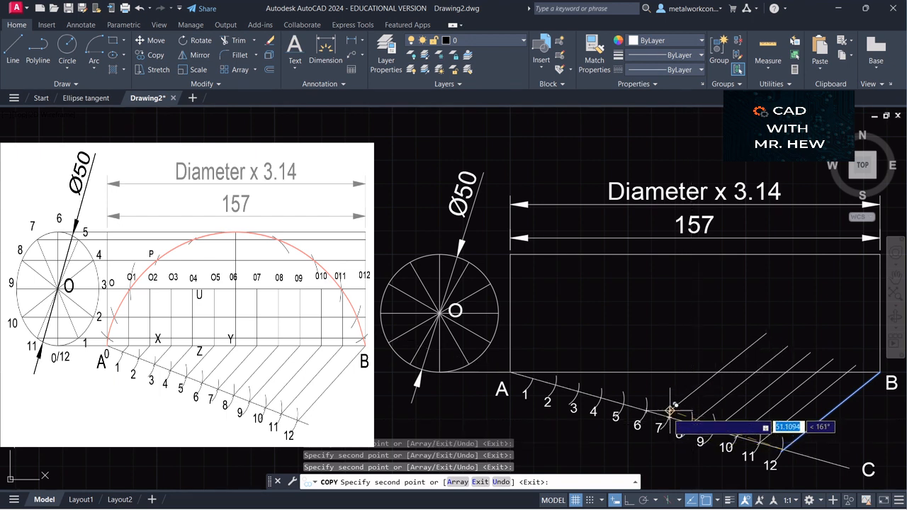
left_click(684, 422)
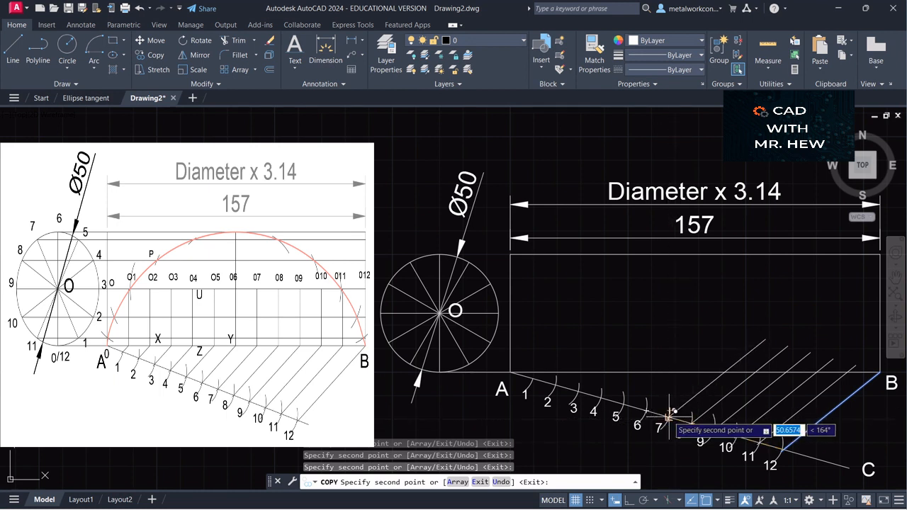
left_click(669, 414)
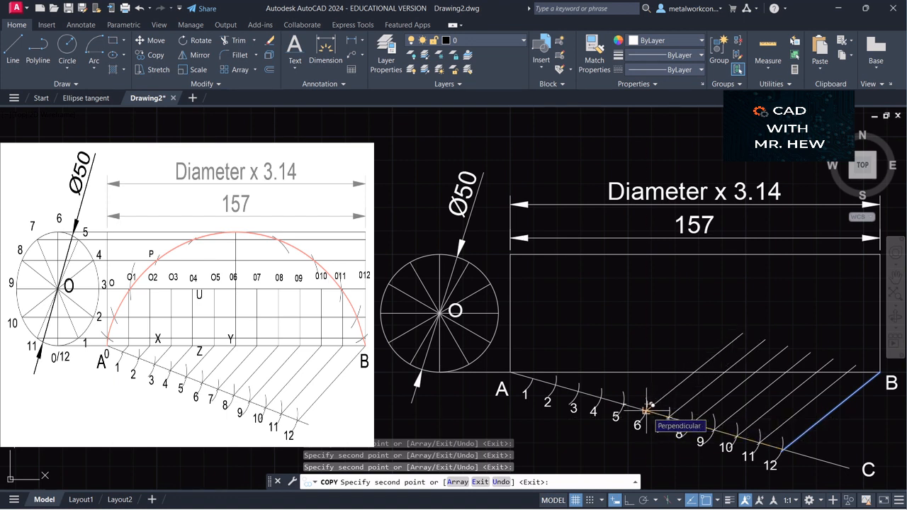
left_click(646, 410)
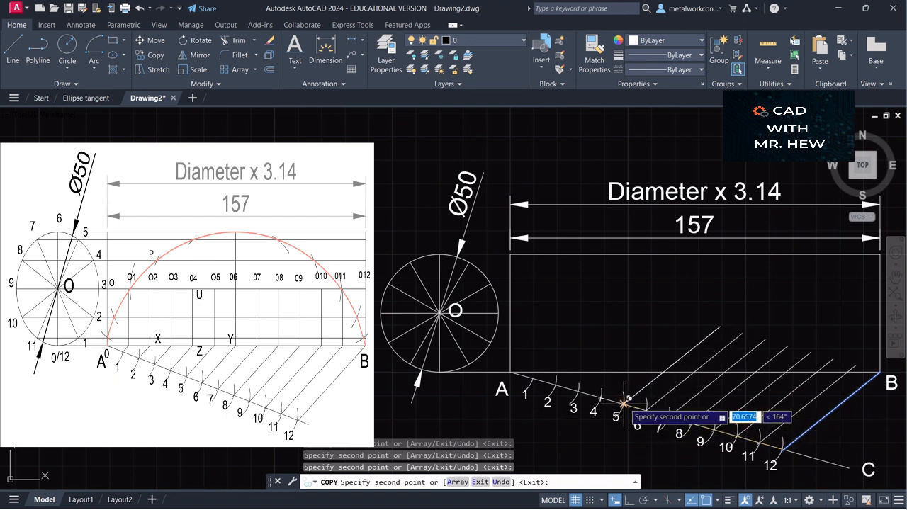
left_click(624, 404)
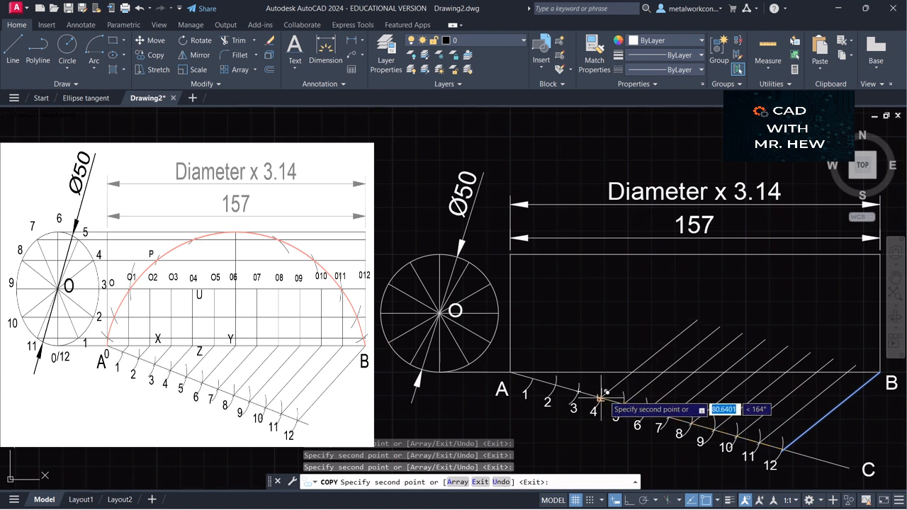
left_click(601, 398)
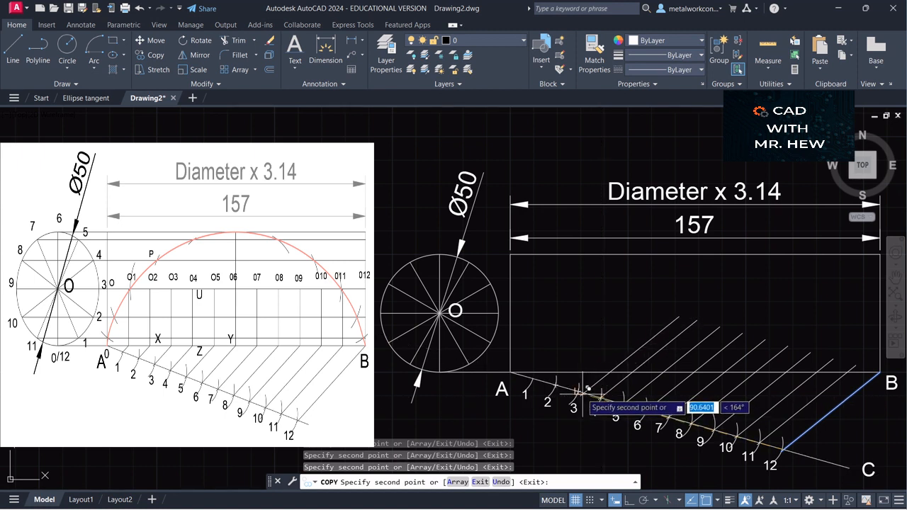
left_click(579, 391)
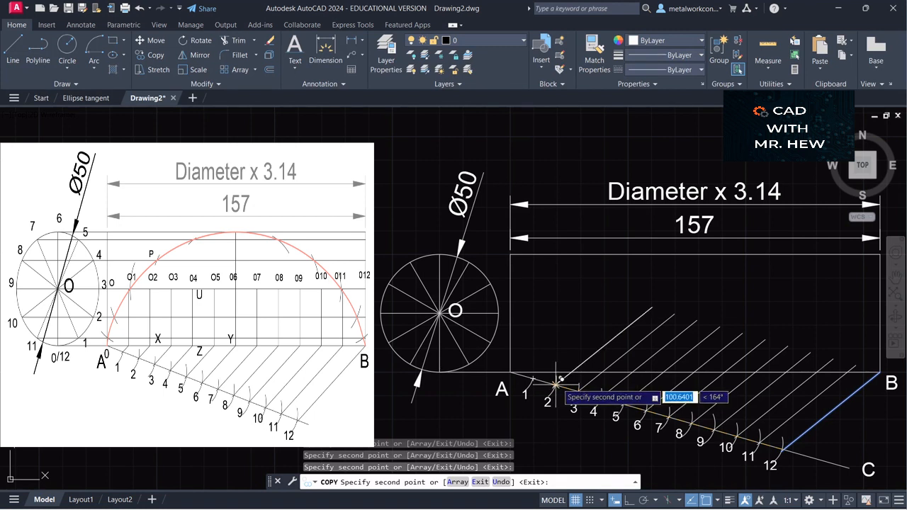
left_click(559, 382)
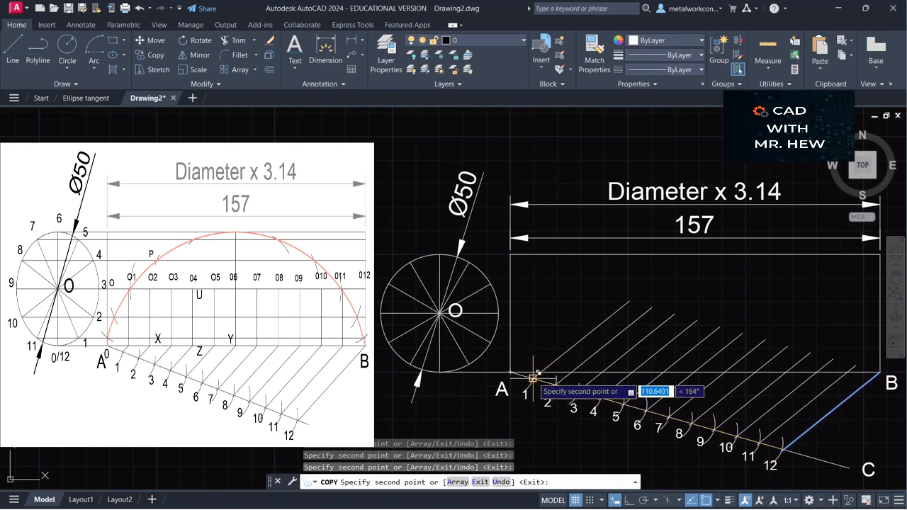
left_click(533, 379)
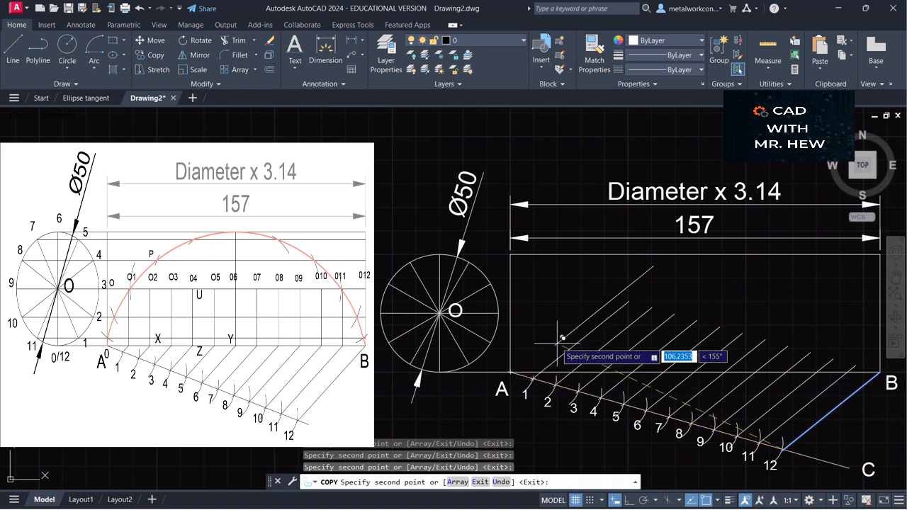
key("Return")
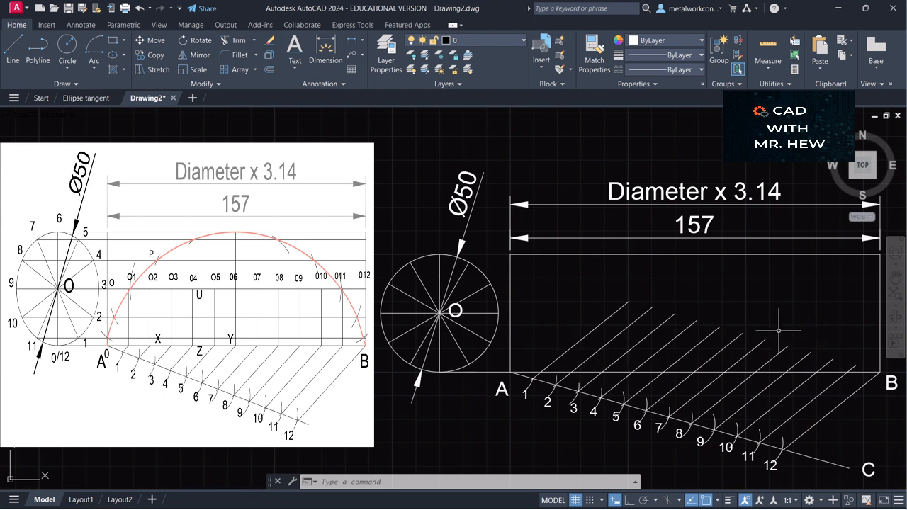
Step: Trim all the parallel projection lines where they extend above base line AB, using a fence across them
left_click(234, 41)
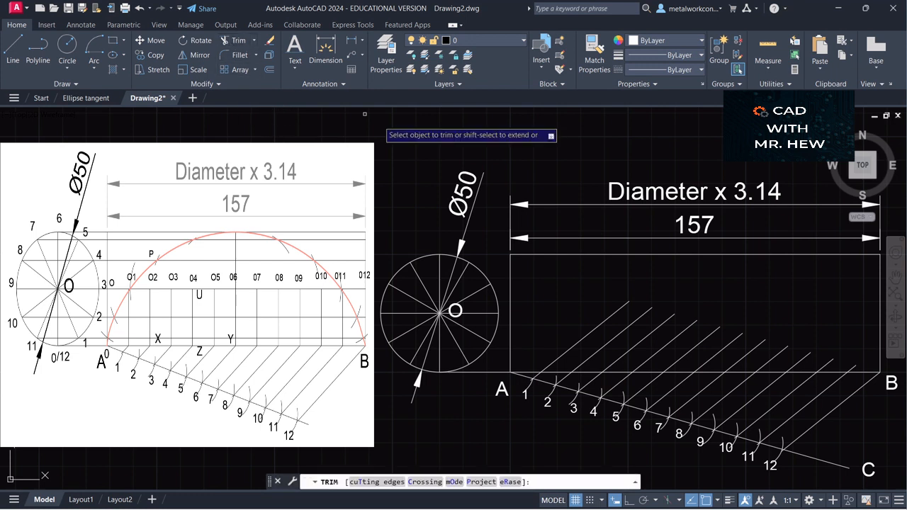
left_click(861, 364)
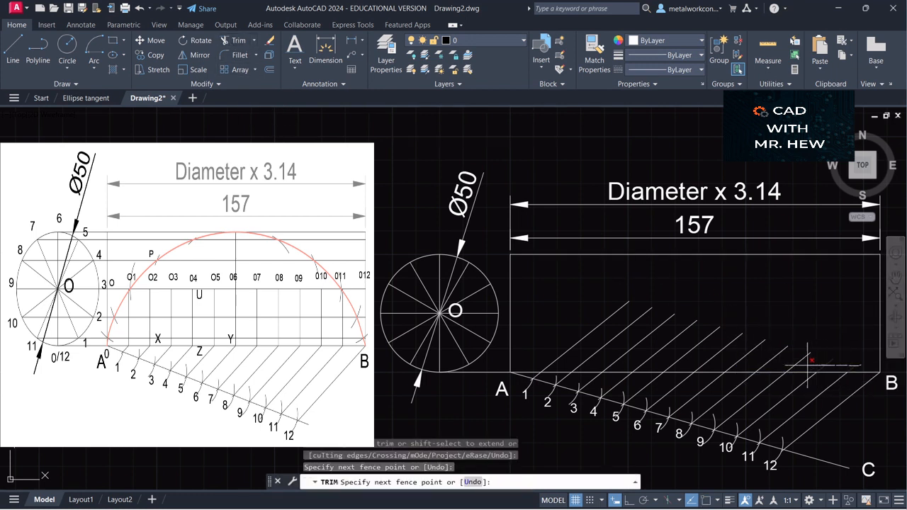
left_click_drag(779, 365, 521, 352)
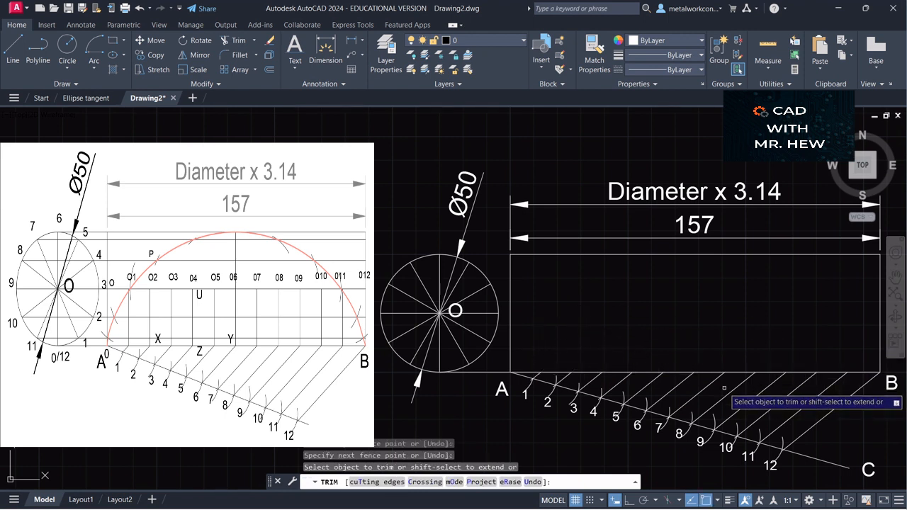
key("Escape")
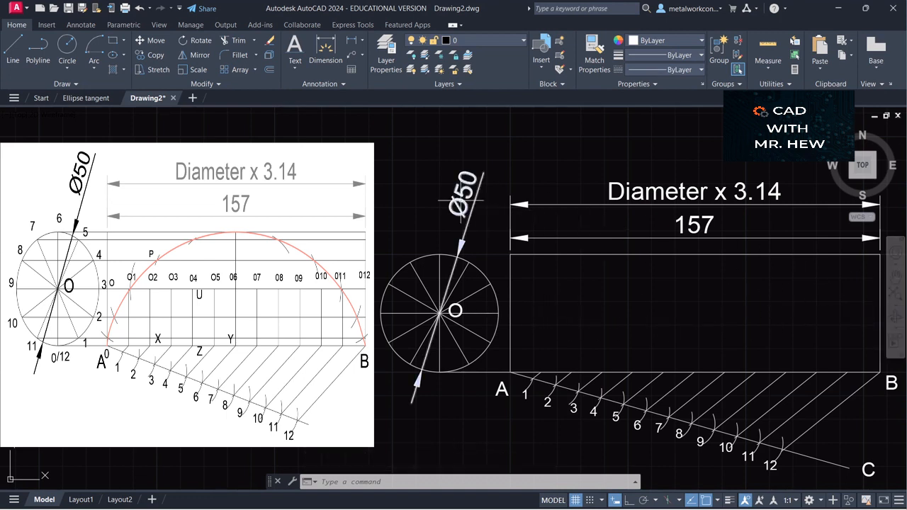
Step: Draw a horizontal centre line from the circle's right quadrant to the far vertical side of the rectangle
left_click(14, 51)
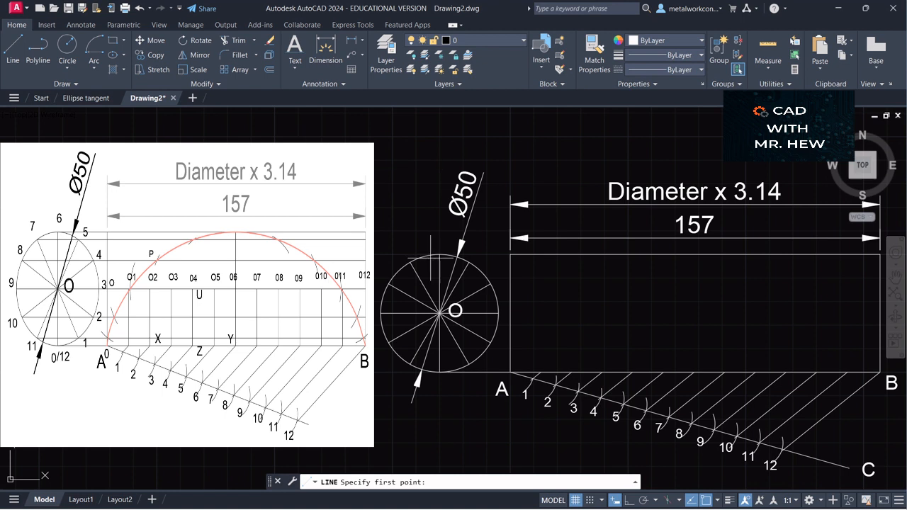
left_click(498, 312)
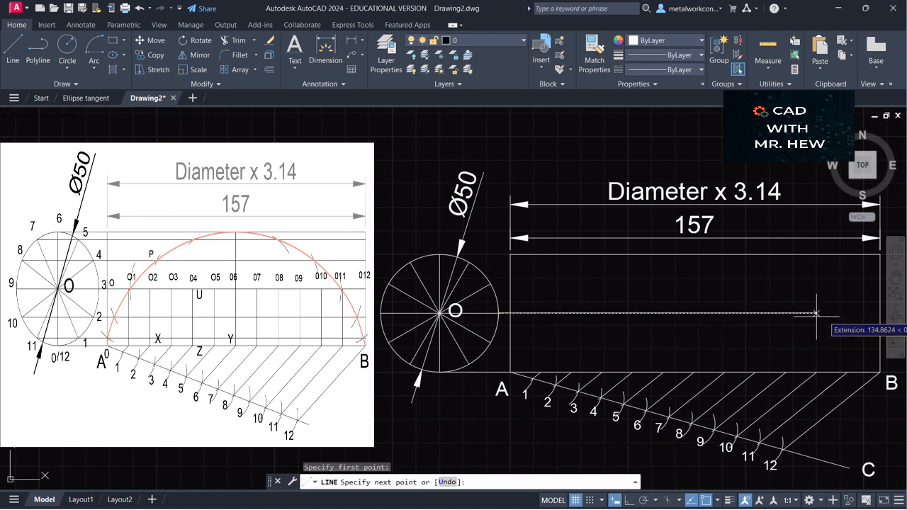
left_click(880, 313)
key("Return")
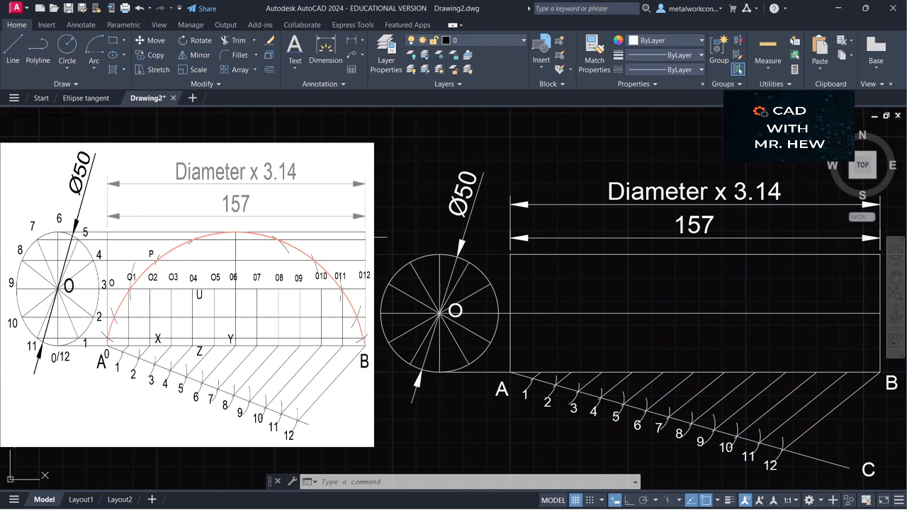
Step: Add single-line text 0 with height 4 and rotation 0 below the circle's lowest division, and another 0 beside point A
left_click(295, 66)
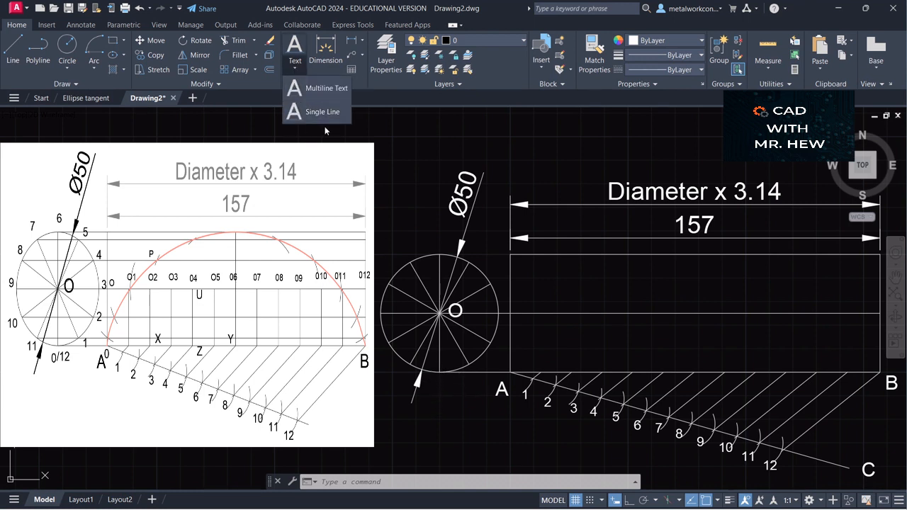
left_click(319, 113)
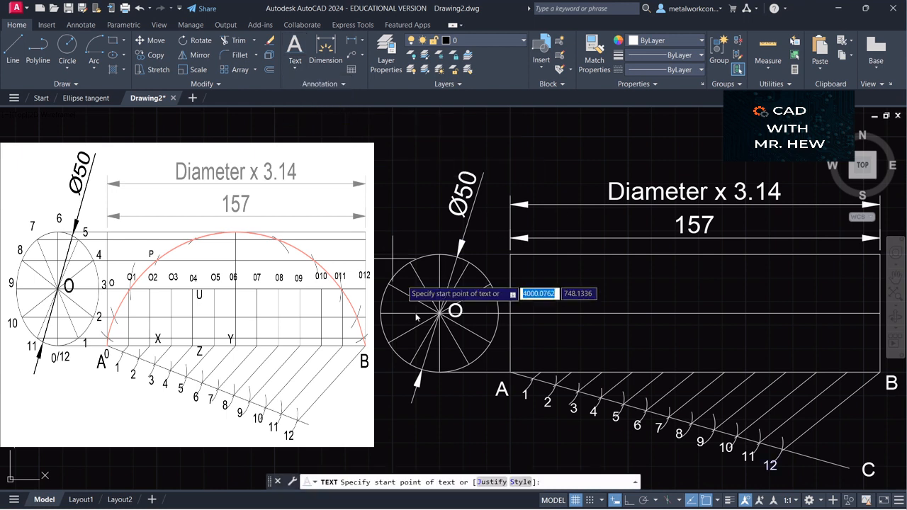
left_click(437, 388)
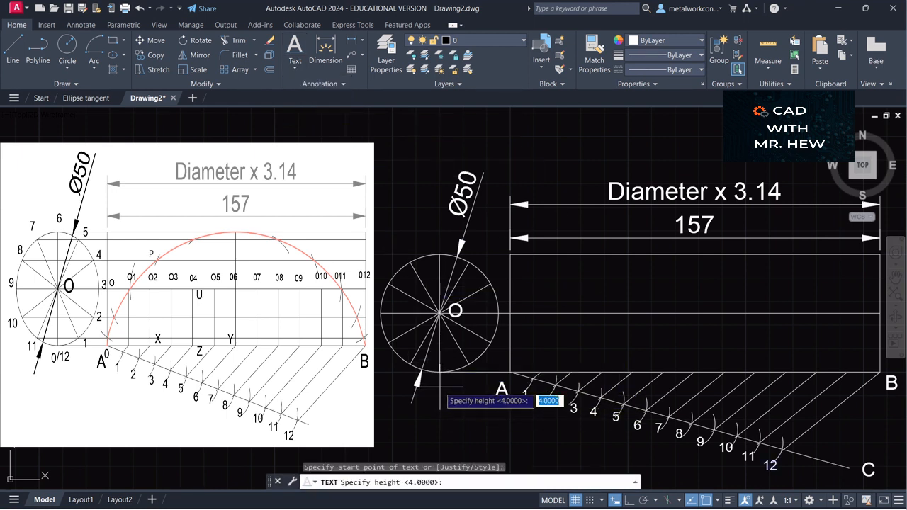
key("Return")
key("Return")
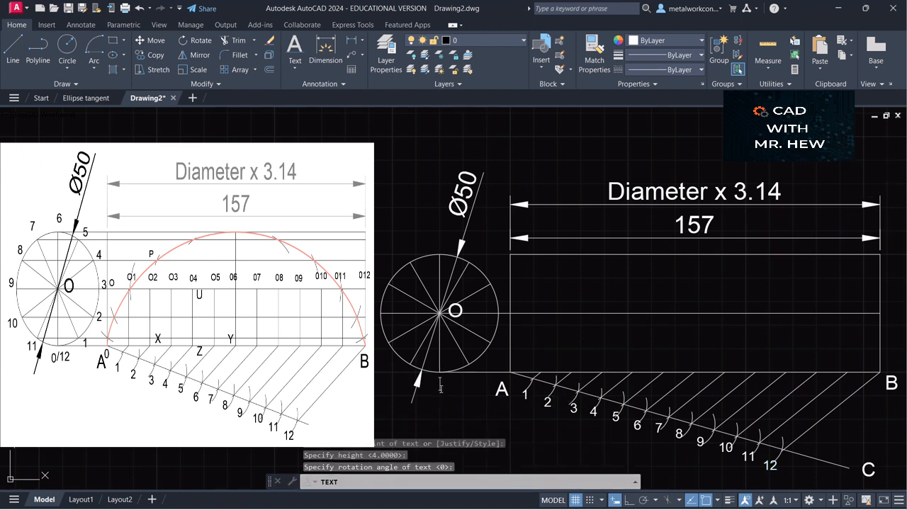
type("0")
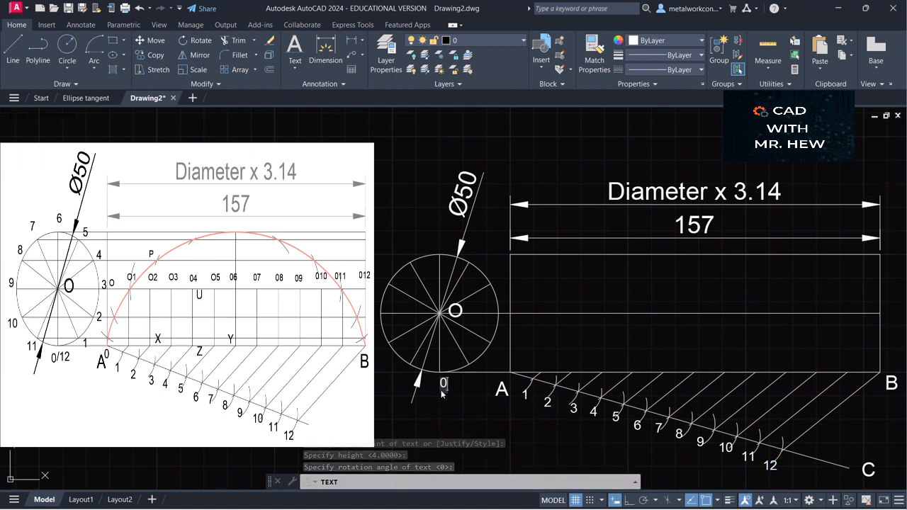
key("Return")
key("Return")
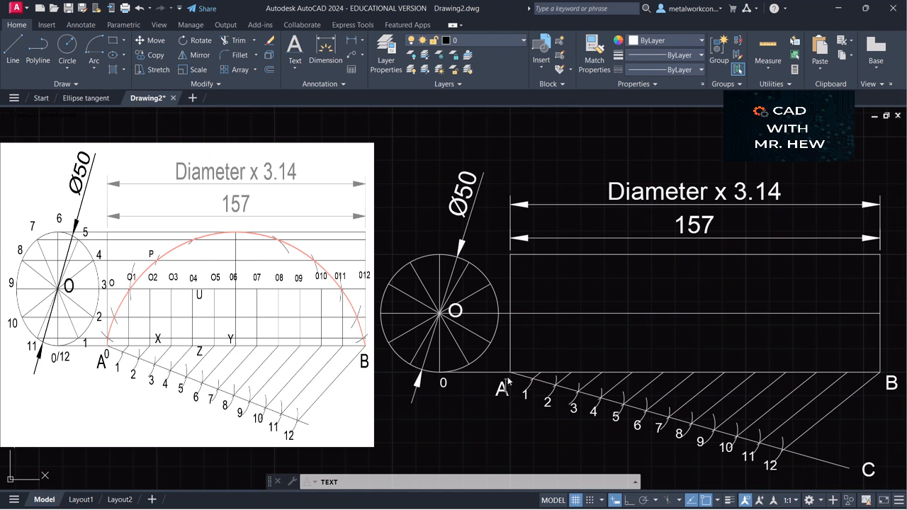
left_click(508, 381)
type("0")
Step: Label the circle's divisions 1 to 6 counterclockwise, from the lower right of the circle up to its top
type("1")
left_click(496, 346)
type("2")
left_click(503, 315)
type("3")
left_click(496, 283)
type("4")
left_click(477, 259)
type("5")
left_click(439, 249)
type("6")
Step: Label the circle's remaining divisions 7 to 11 counterclockwise, from the upper left of the circle down to its lower left
left_click(401, 249)
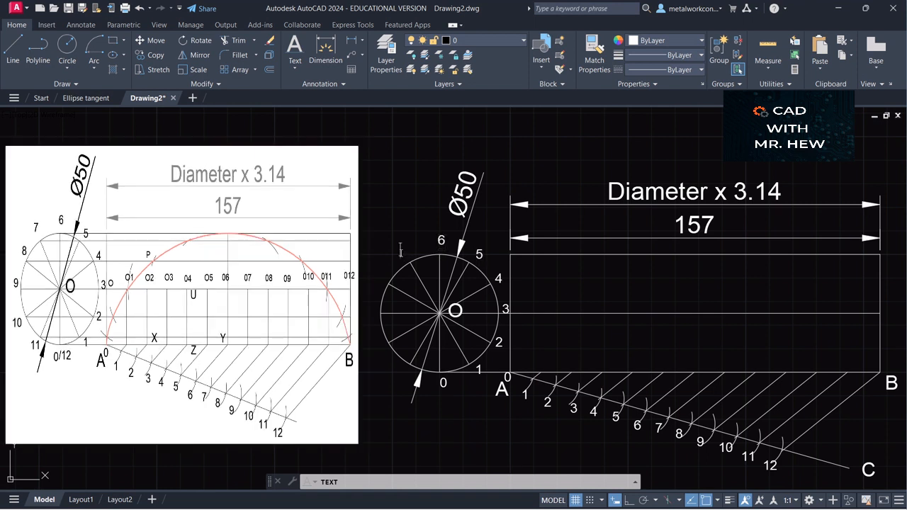
type("7")
left_click(375, 276)
left_click(367, 316)
type("9")
left_click(368, 347)
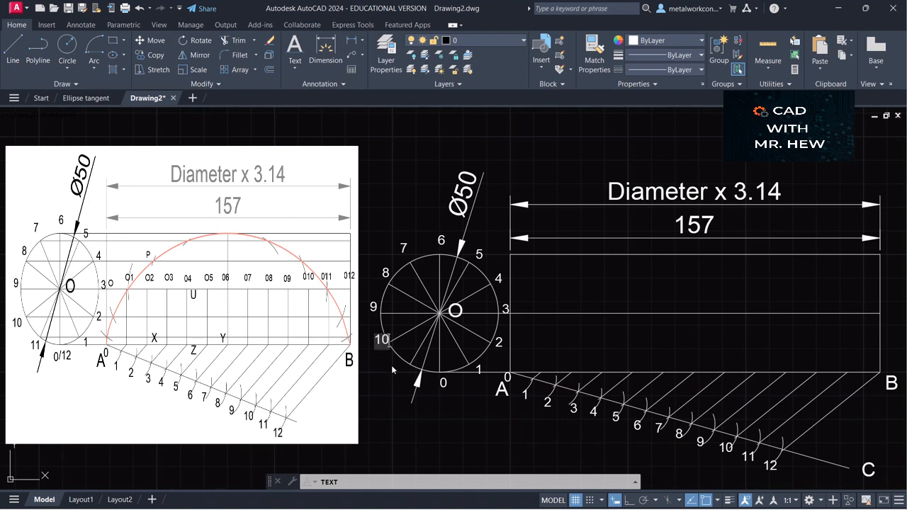
left_click(395, 370)
Step: Add the text /12 directly after the 0 below the circle's lowest division and end the text command
left_click(444, 388)
type("/12")
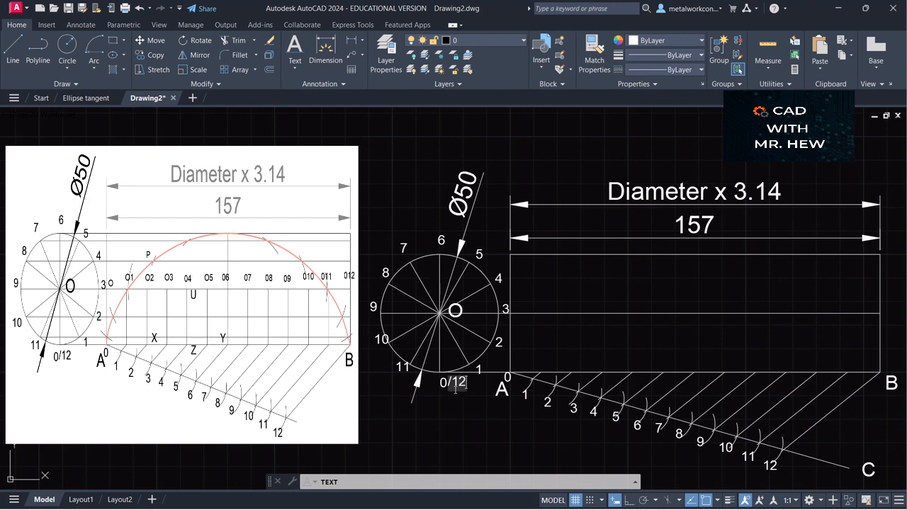
key("Return")
key("Return")
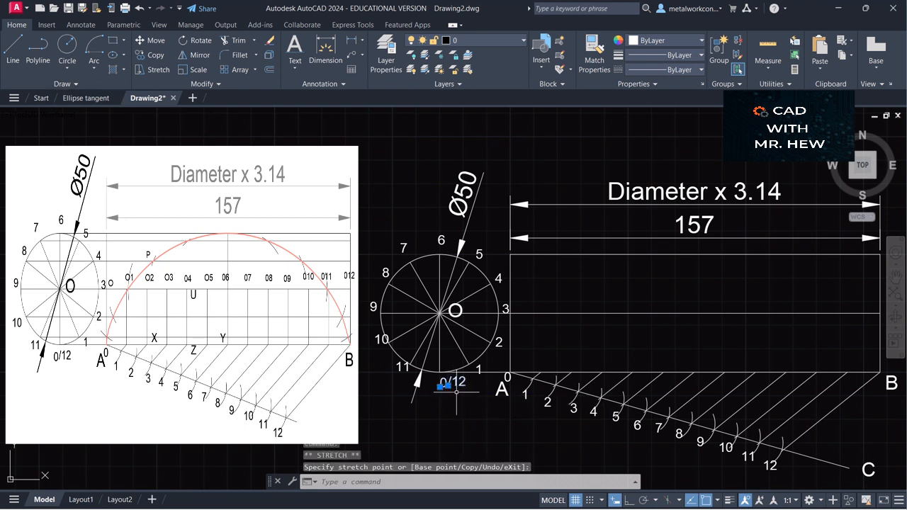
key("Escape")
key("Escape")
key("Return")
key("Escape")
key("Escape")
key("Escape")
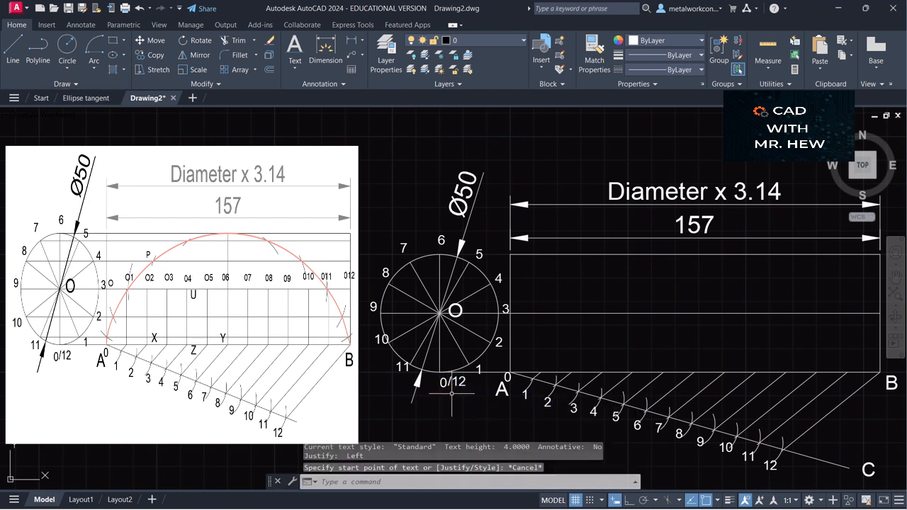
Step: Move both parts of the 0/12 label slightly left and down so they sit centred below the circle's lowest division
left_click(155, 41)
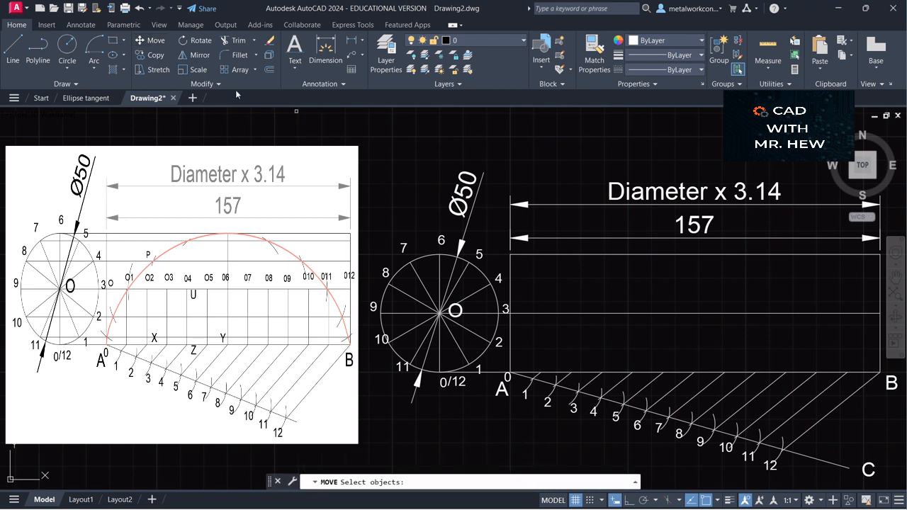
left_click(443, 383)
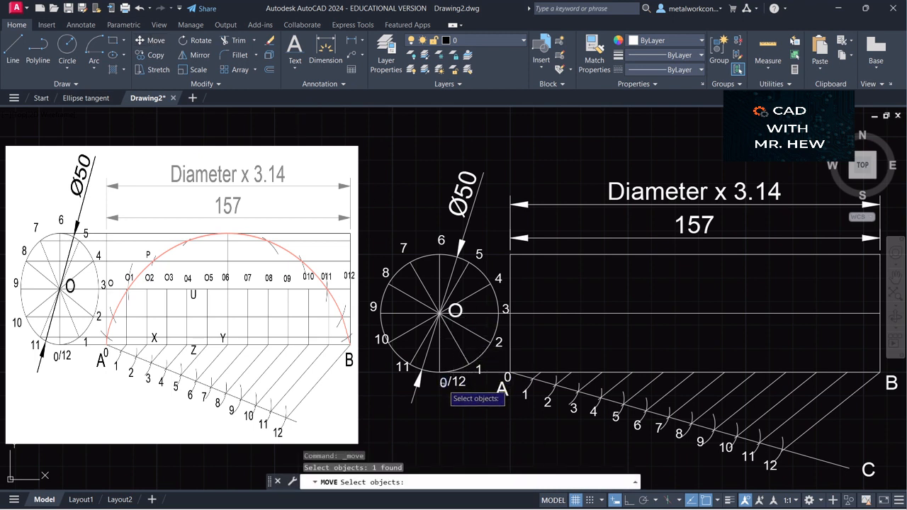
left_click(454, 382)
left_click(458, 385)
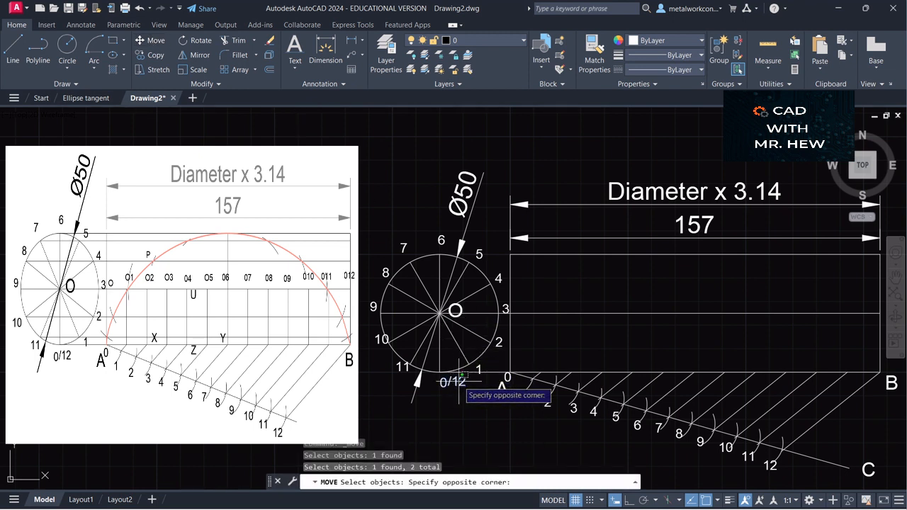
left_click(458, 386)
left_click(454, 388)
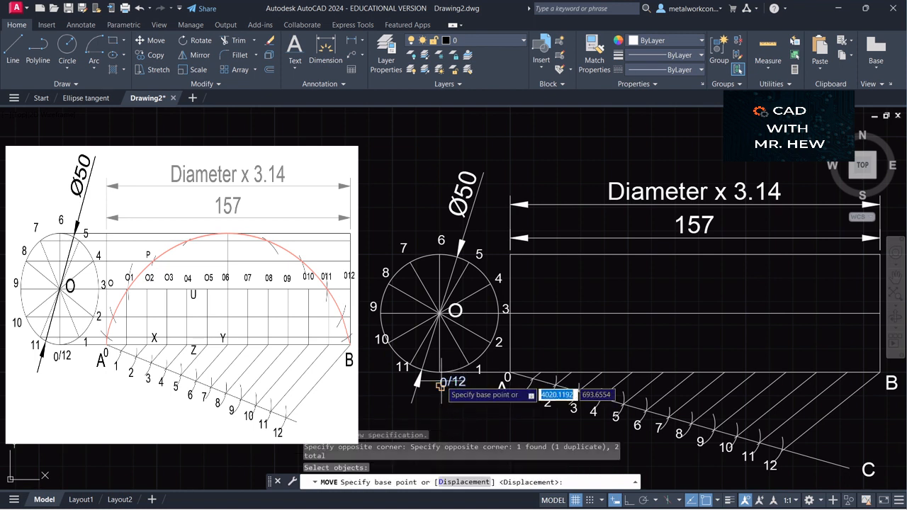
left_click(440, 386)
left_click(431, 388)
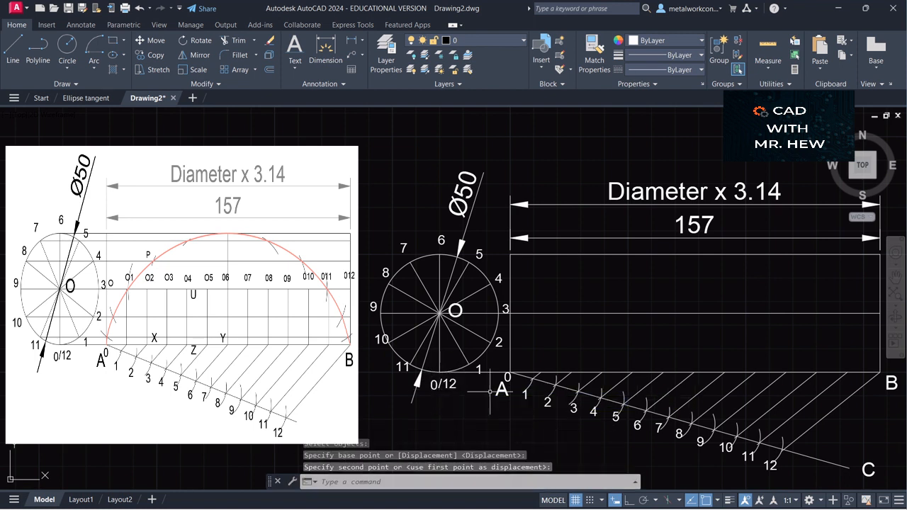
key("space")
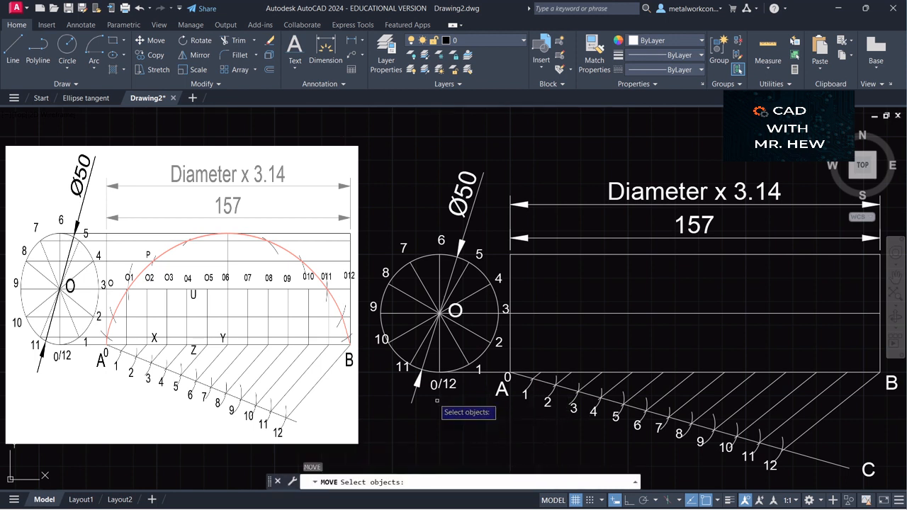
left_click(380, 343)
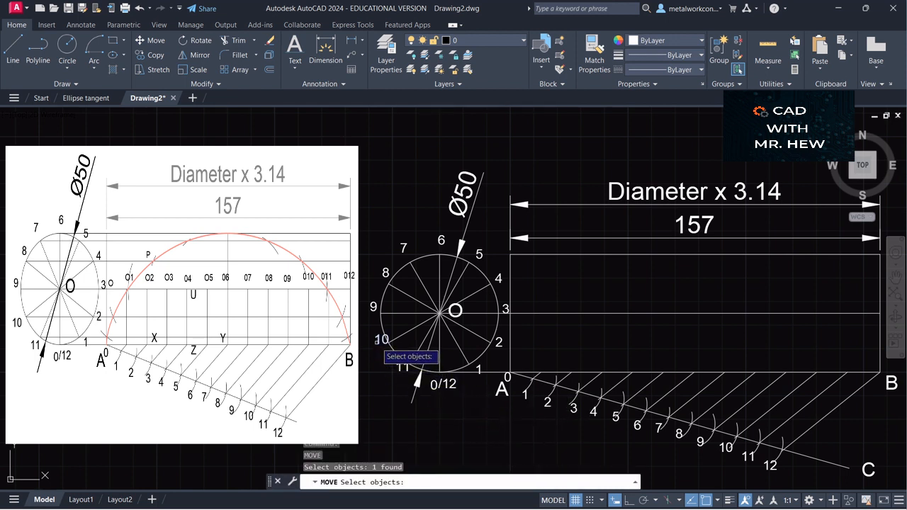
key("space")
key("space")
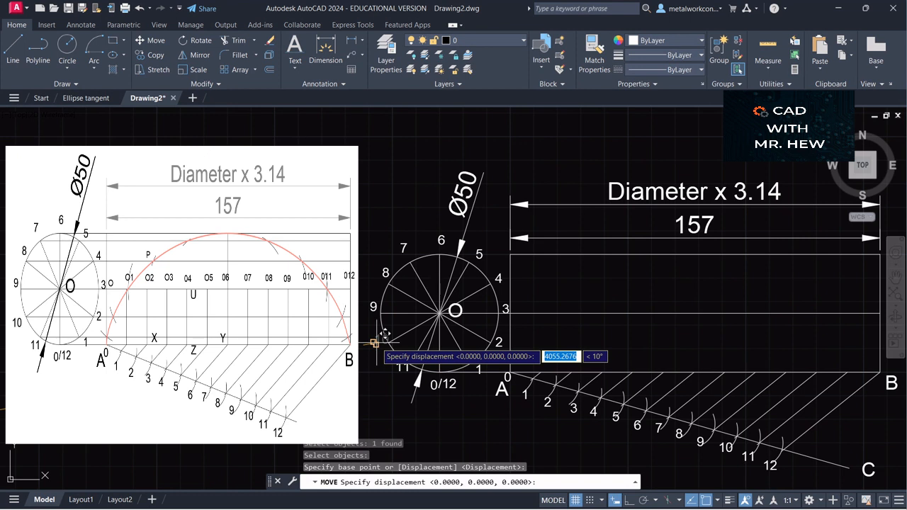
left_click(375, 339)
Step: Move the circle's division label 10 slightly down and left, clear of the circle's outline
key("space")
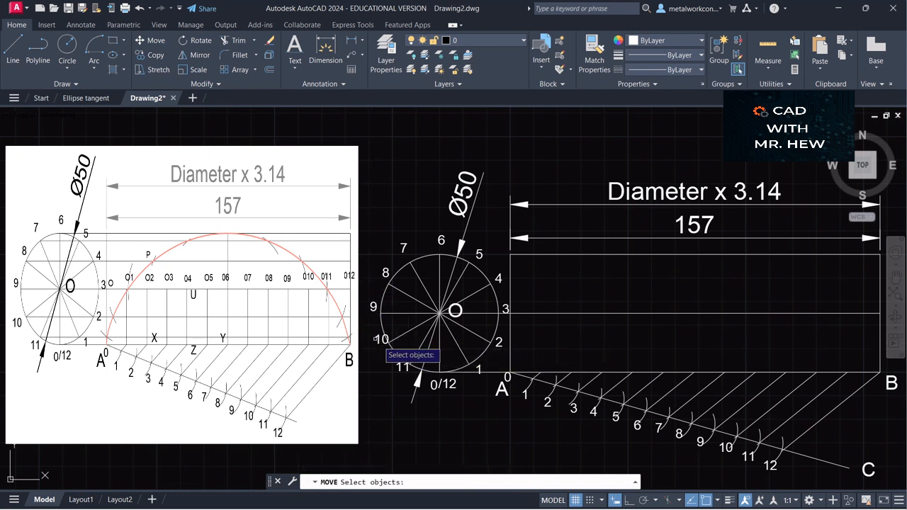
left_click(376, 339)
key("space")
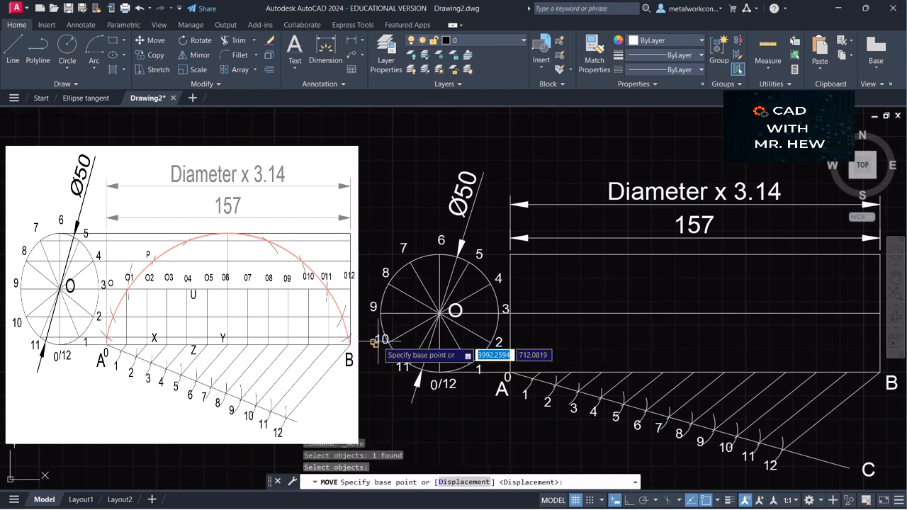
left_click(373, 343)
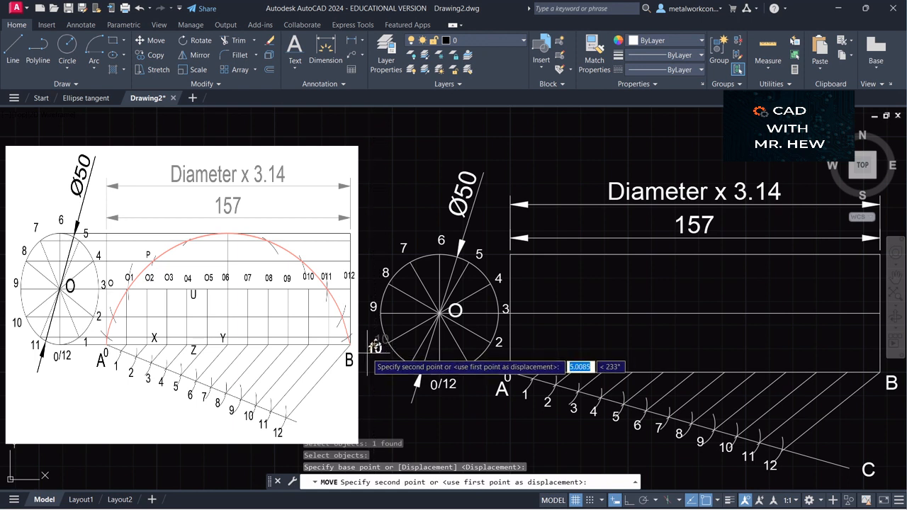
left_click(370, 343)
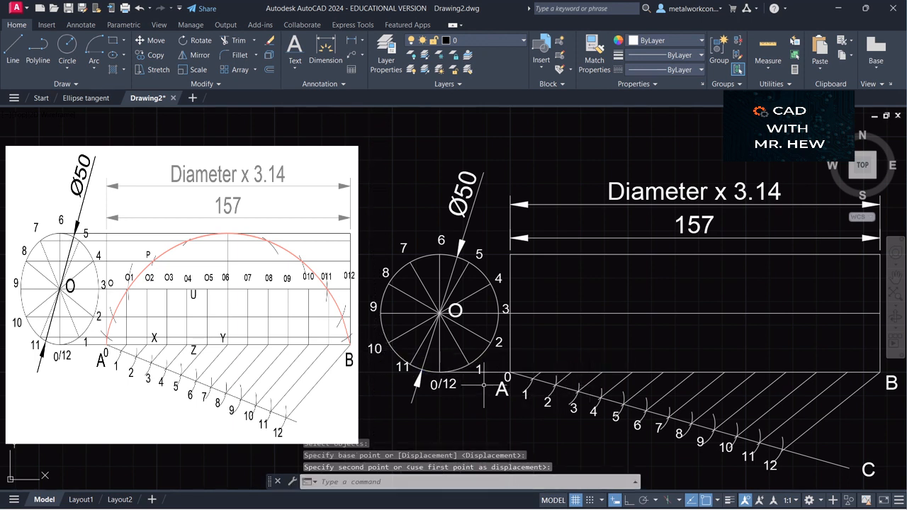
Step: Move the circle's division label 11 slightly downward, clear of the circle's outline
key("space")
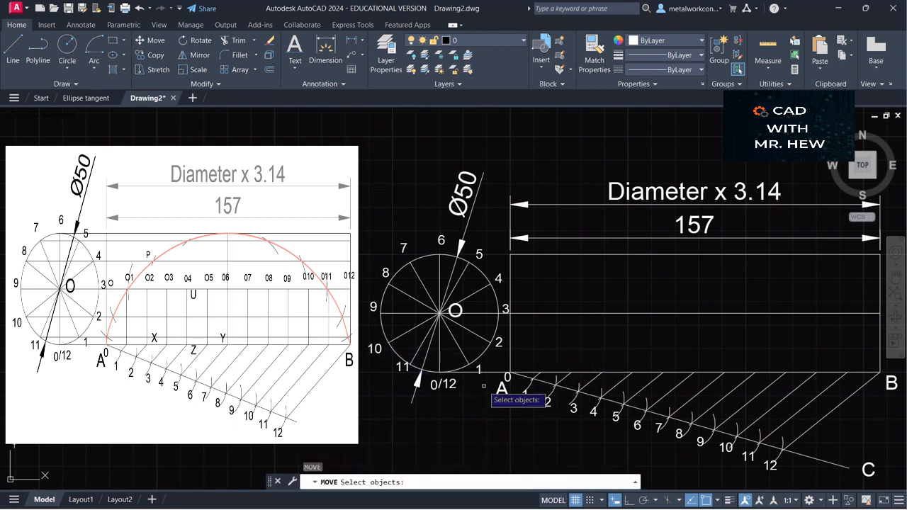
left_click(406, 370)
key("space")
left_click(403, 366)
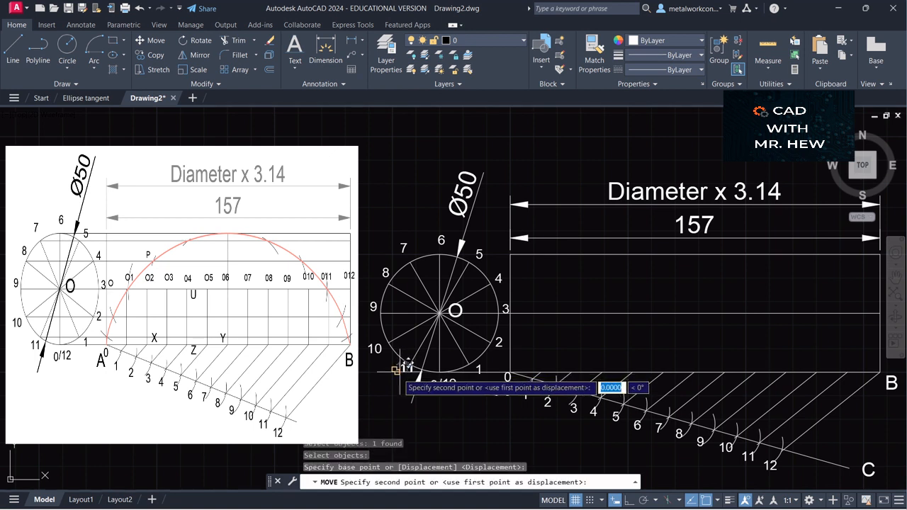
left_click(401, 370)
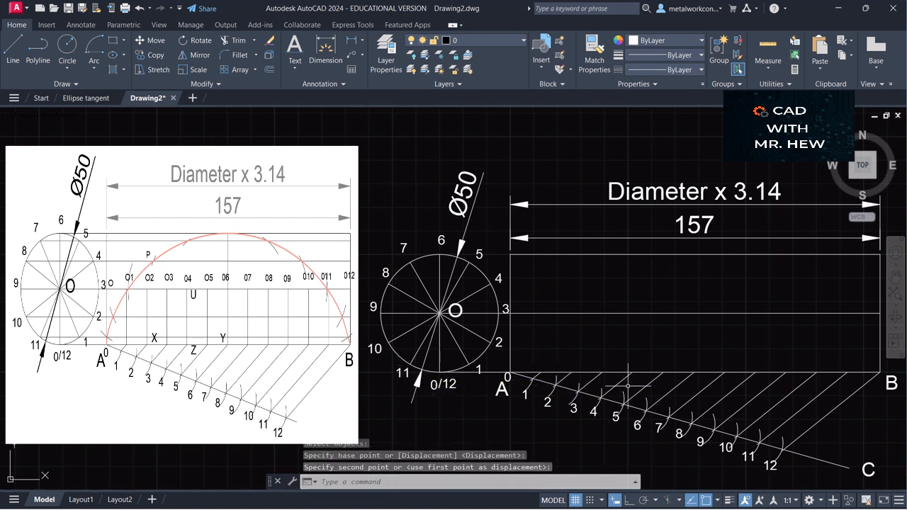